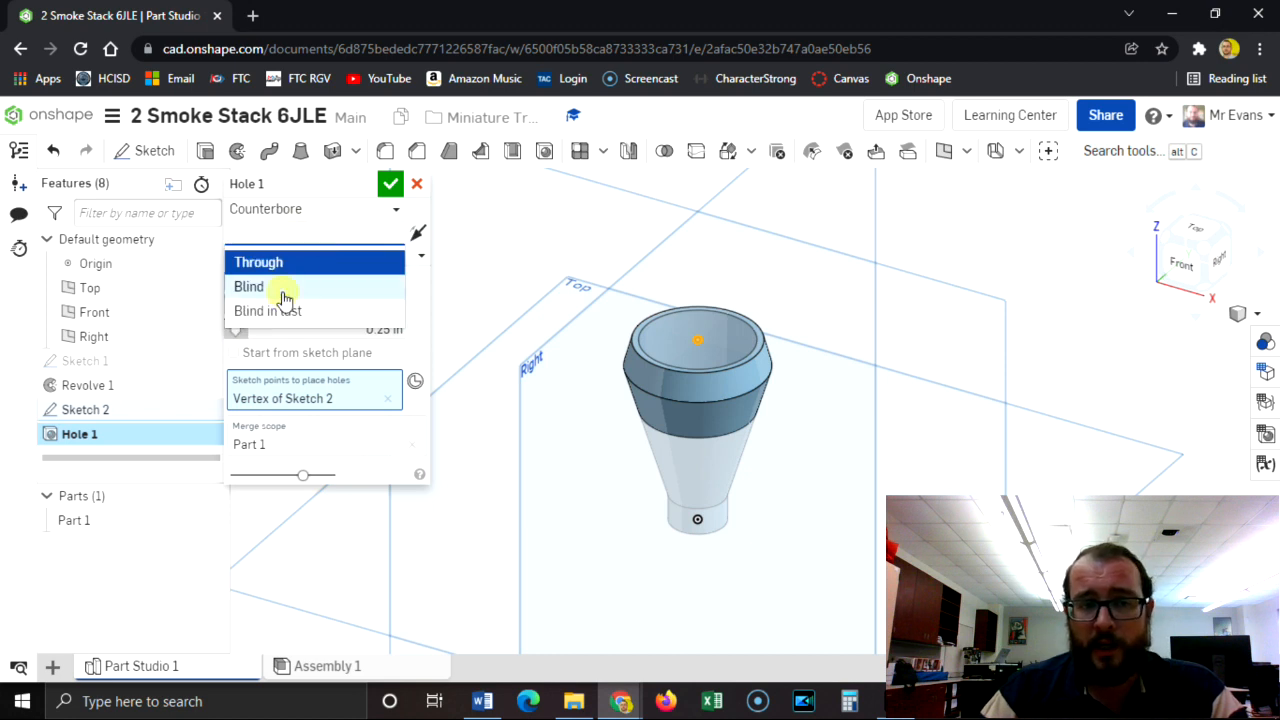
Step: Make the counterbore hole blind and set its hole diameter to 0.375 in, following the reference drawing
left_click(285, 290)
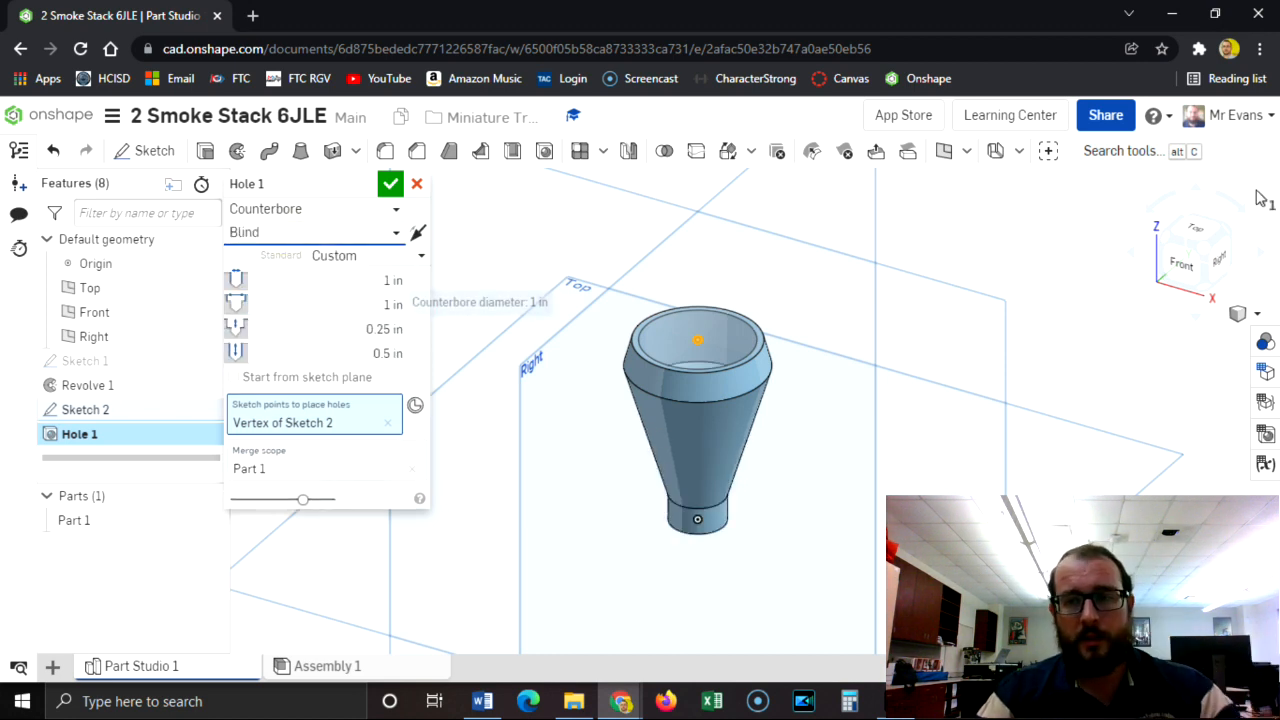
left_click(1203, 254)
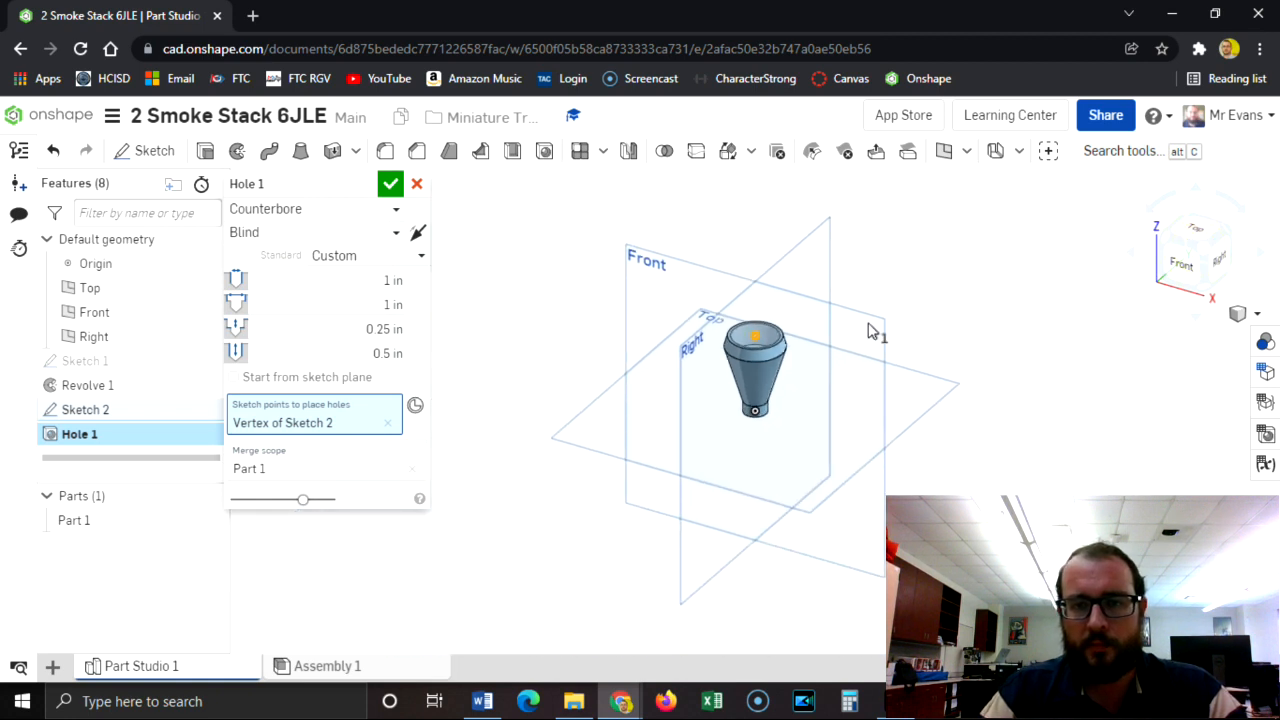
scroll(868, 331, "up", 5)
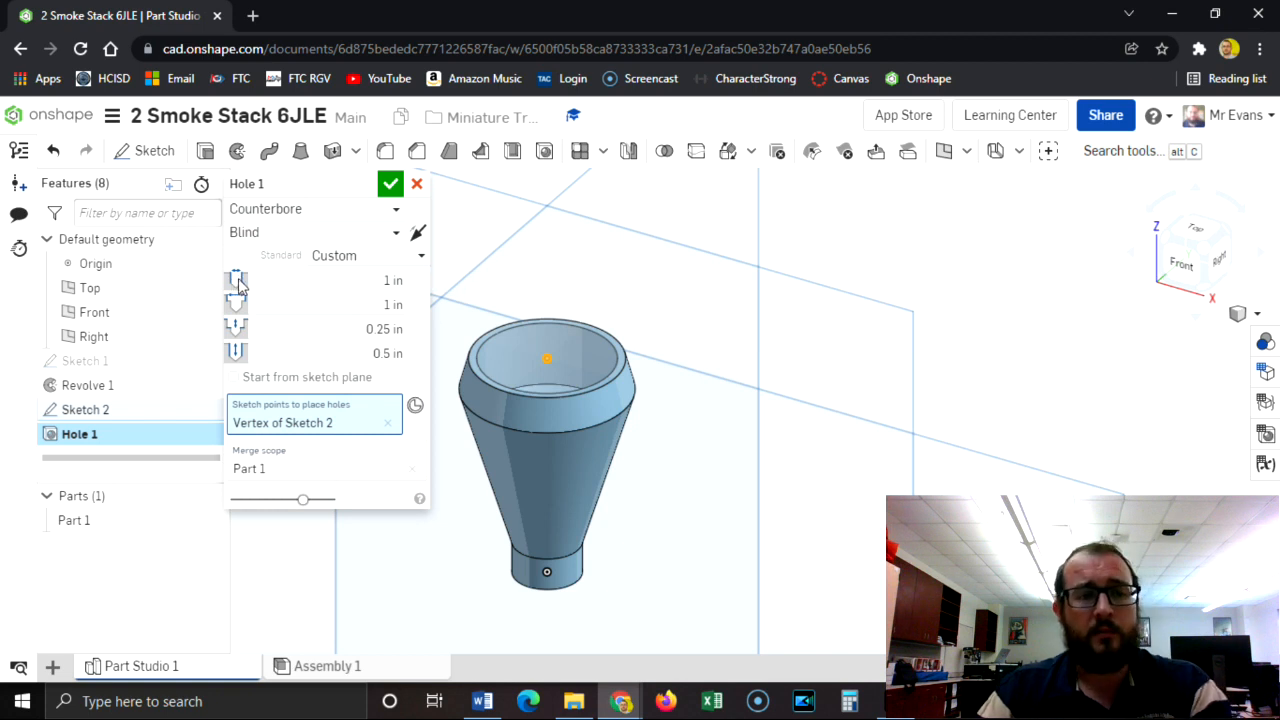
key("alt+Tab")
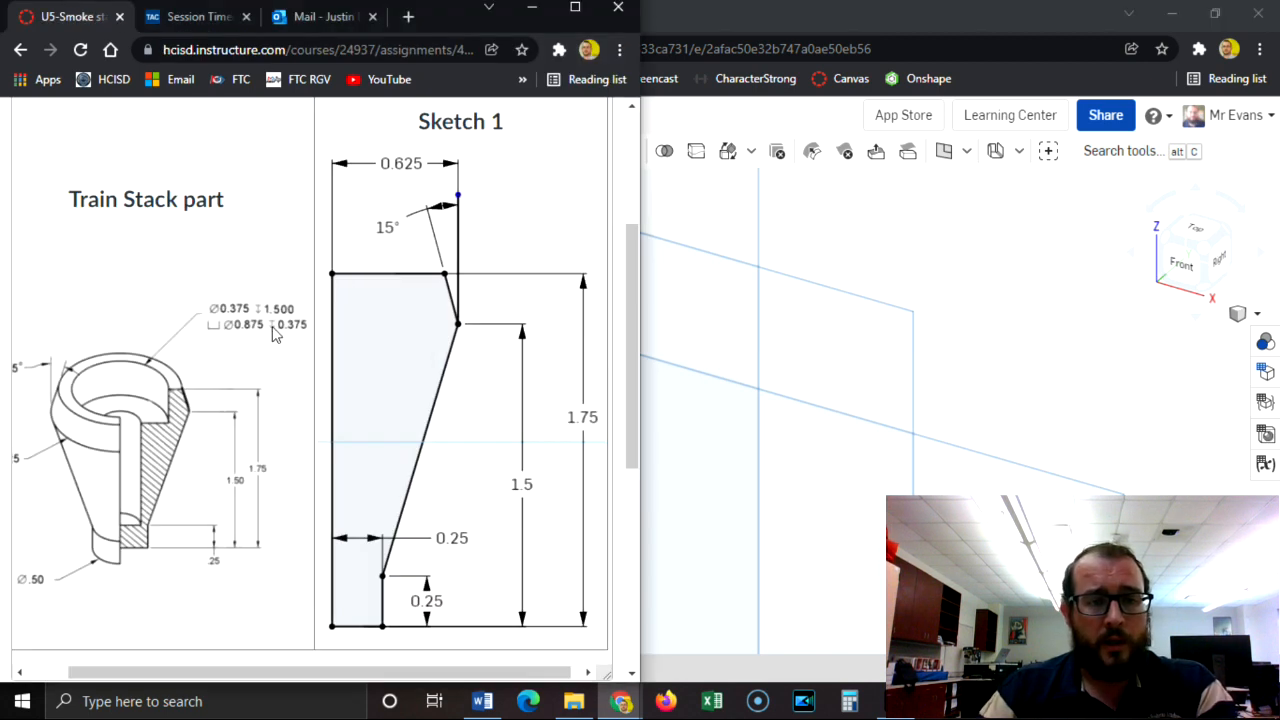
key("alt+Tab")
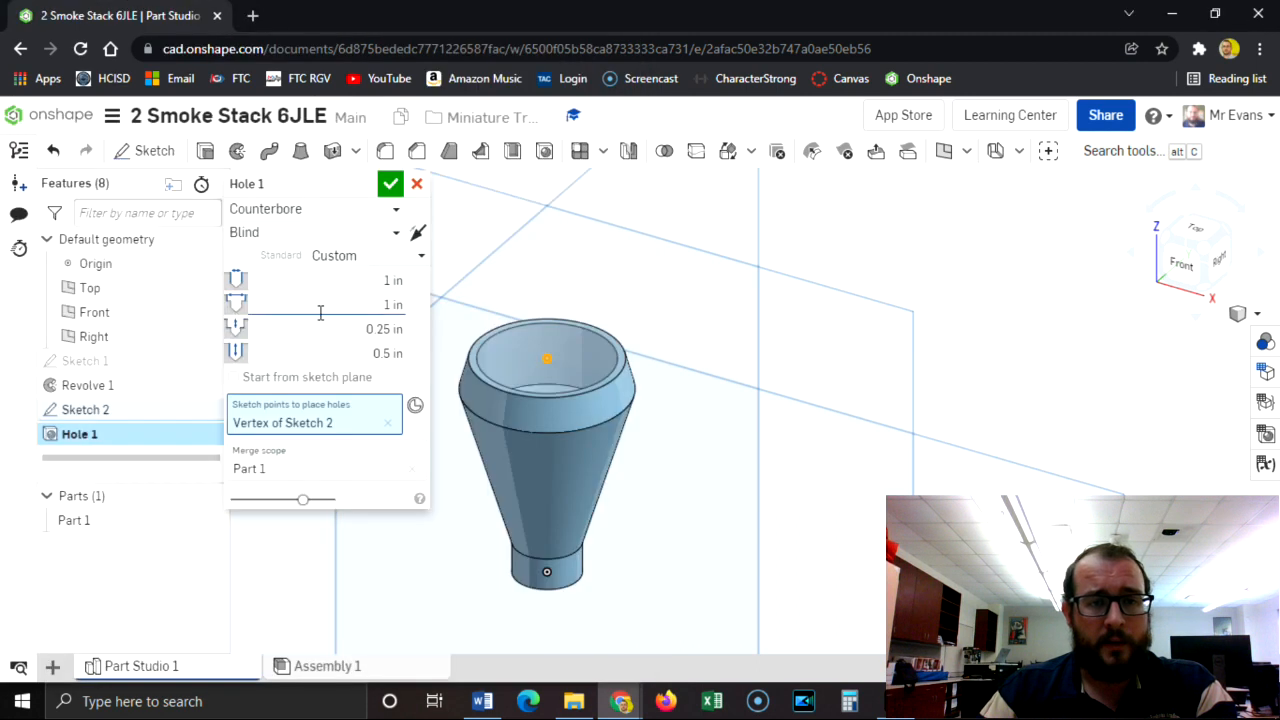
left_click(366, 281)
key("BackSpace")
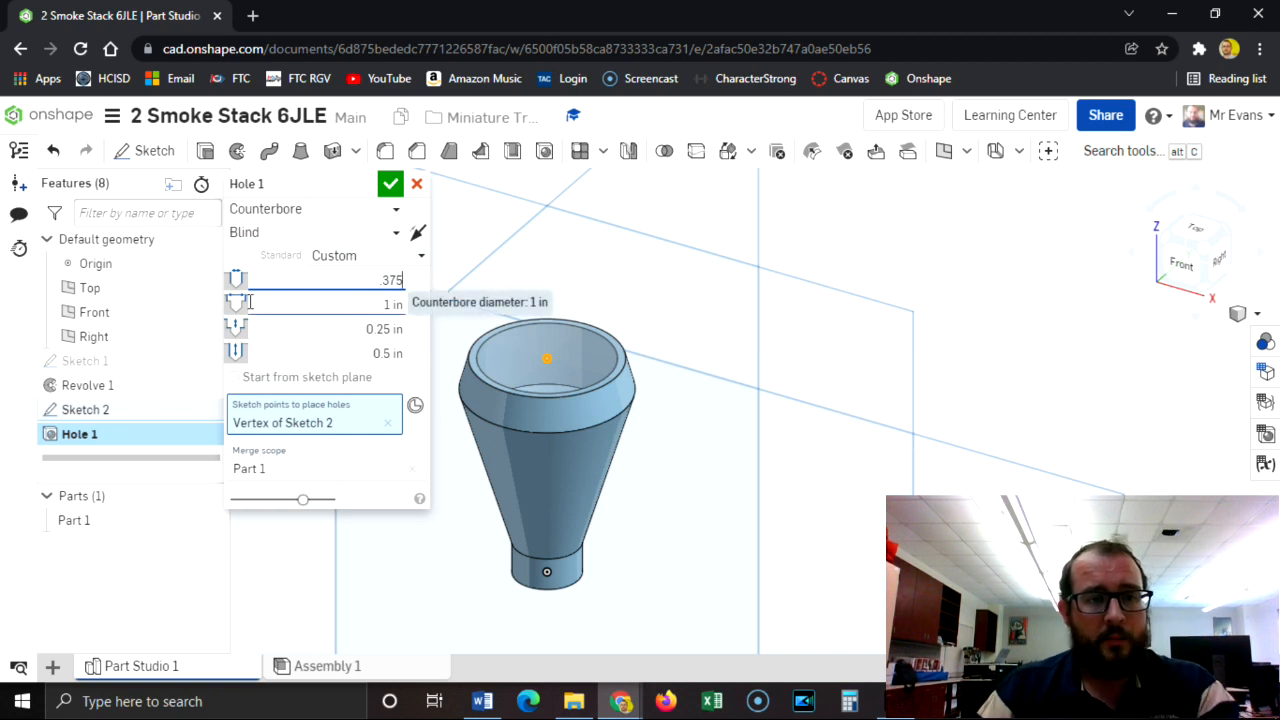
Step: Check the counterbore callout on the reference drawing and set the counterbore diameter to 0.875 in
key("alt+Tab")
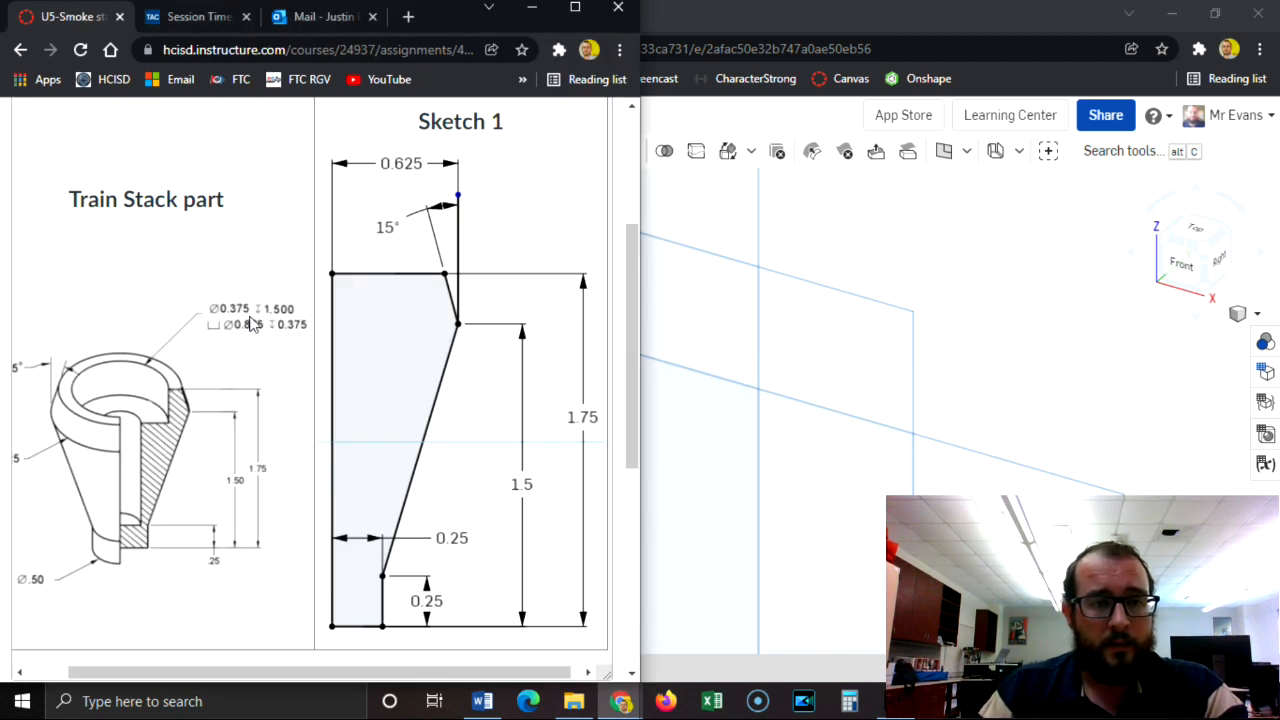
key("alt+Tab")
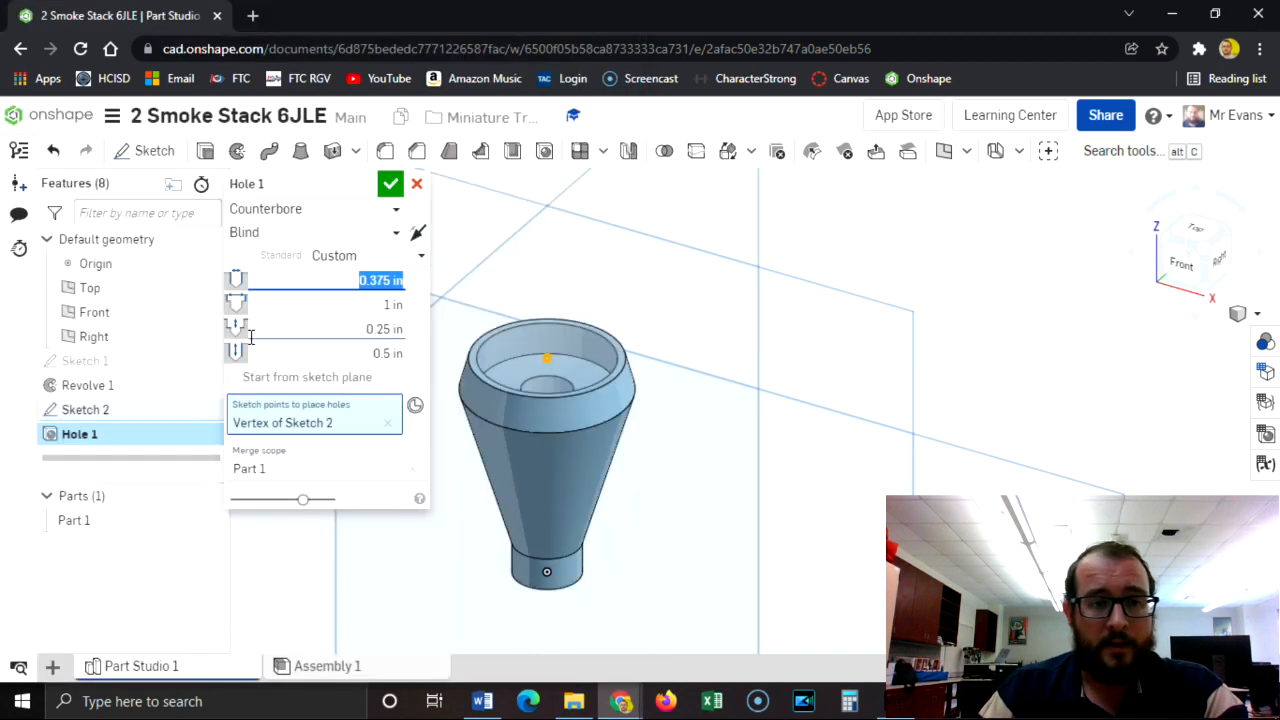
left_click(366, 307)
key("BackSpace")
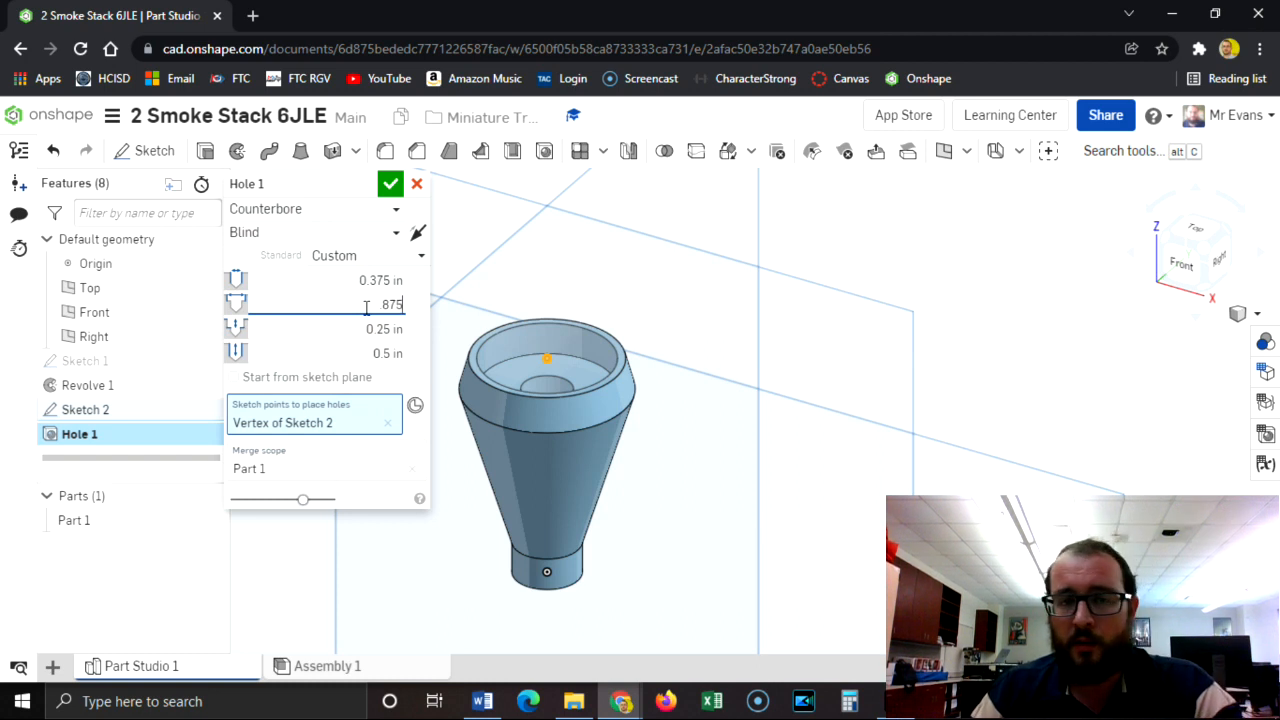
key("alt+Tab")
key("alt+Tab")
key("alt+Tab")
key("alt+Tab")
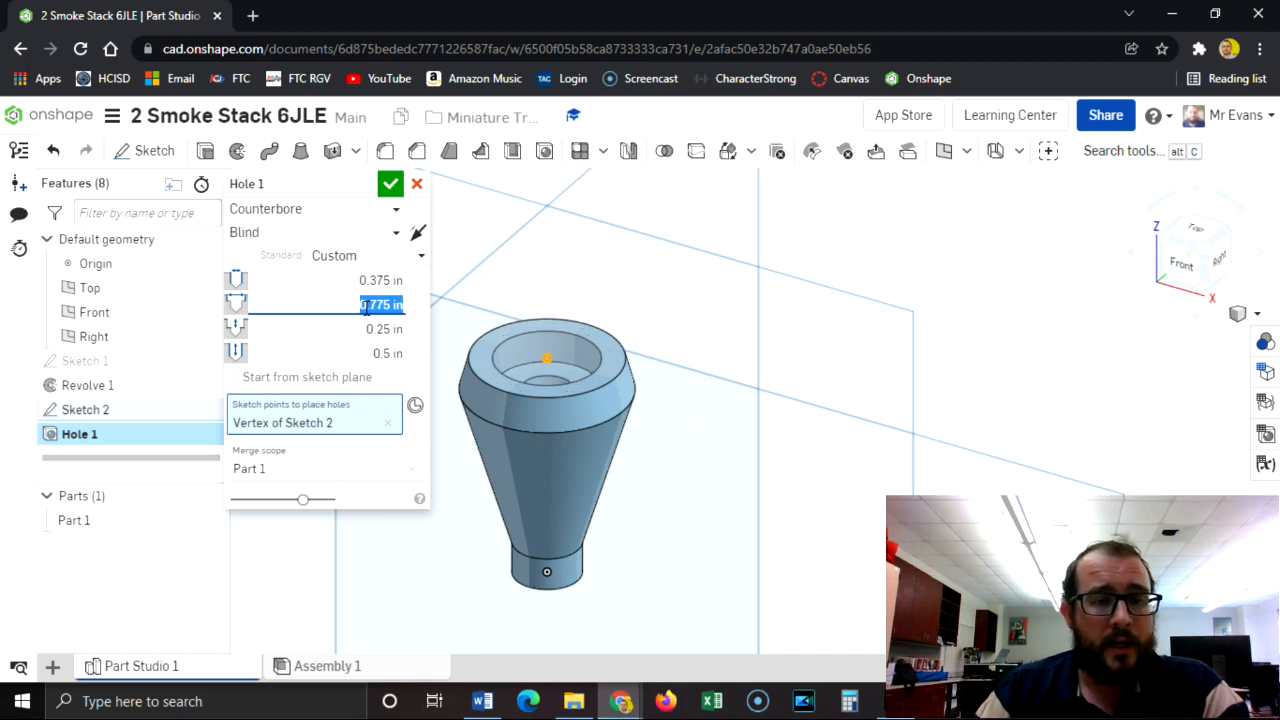
key("Up")
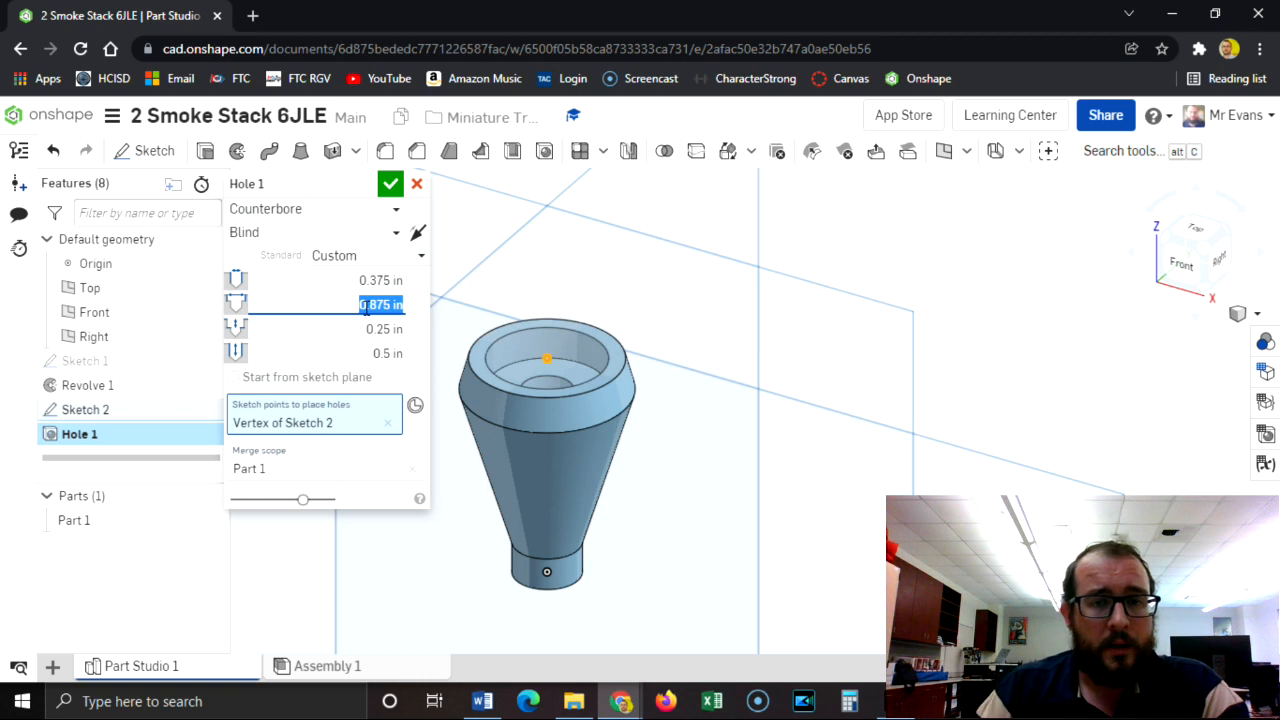
Step: Set the counterbore depth to 0.375 in, as given on the reference drawing
key("alt+Tab")
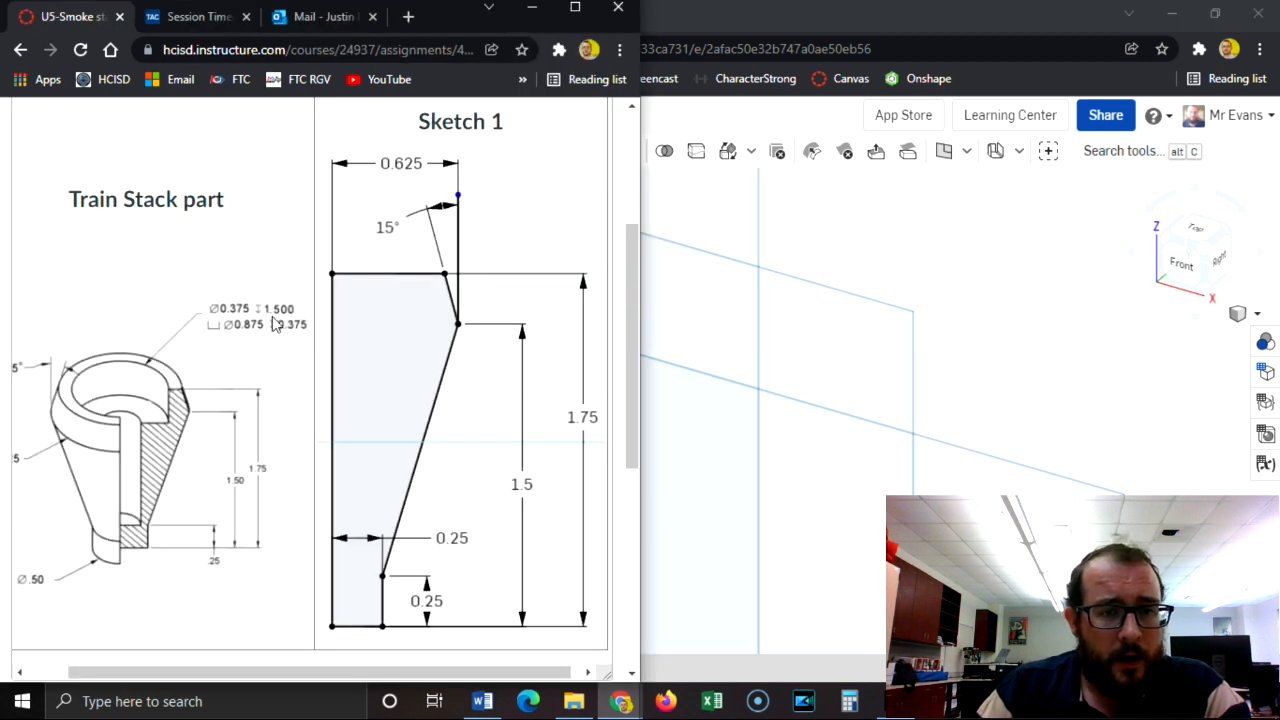
key("alt+Tab")
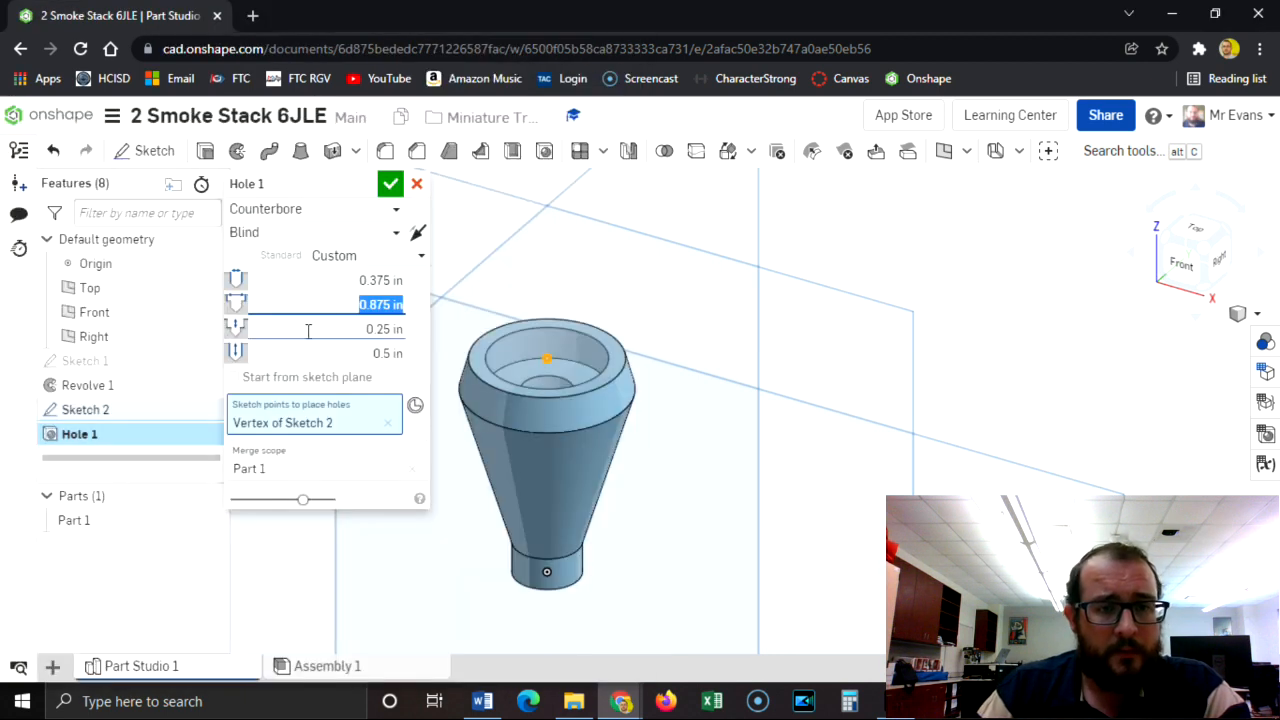
left_click(370, 328)
key("BackSpace")
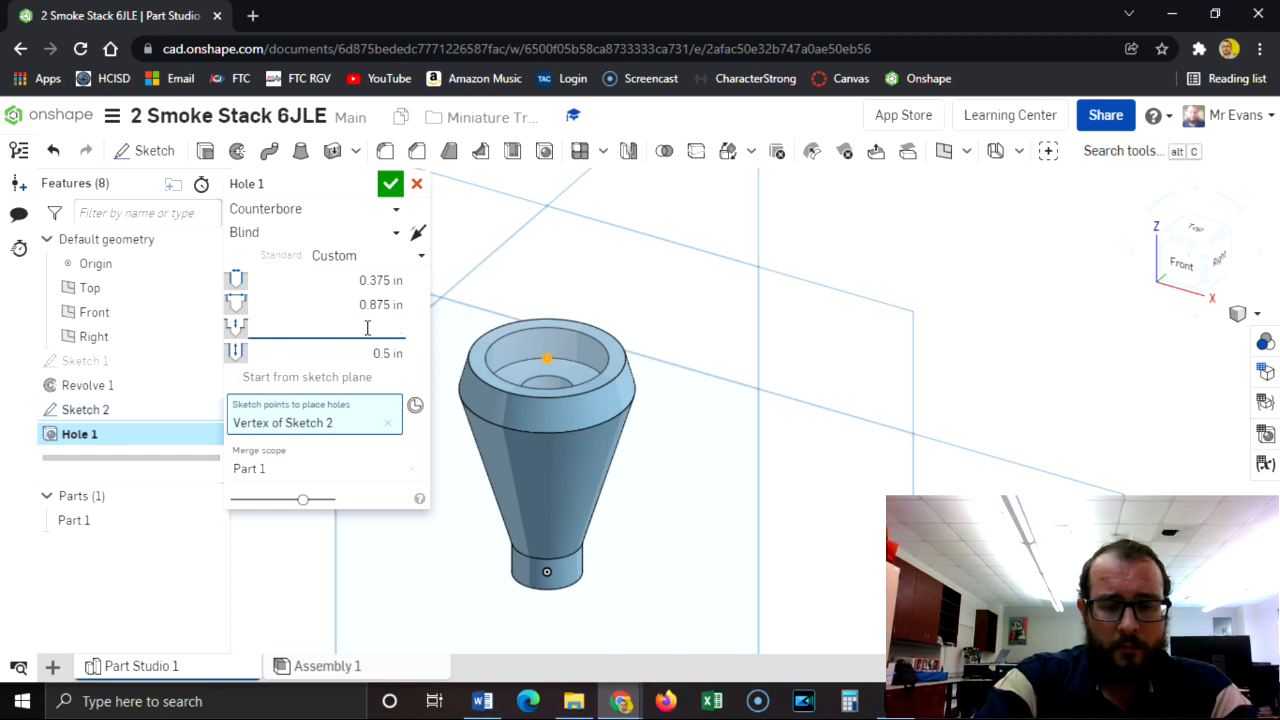
type(".375")
key("Return")
Step: Set the total hole depth to 1.5 in as on the reference drawing and accept the hole feature
left_click(370, 352)
key("alt+Tab")
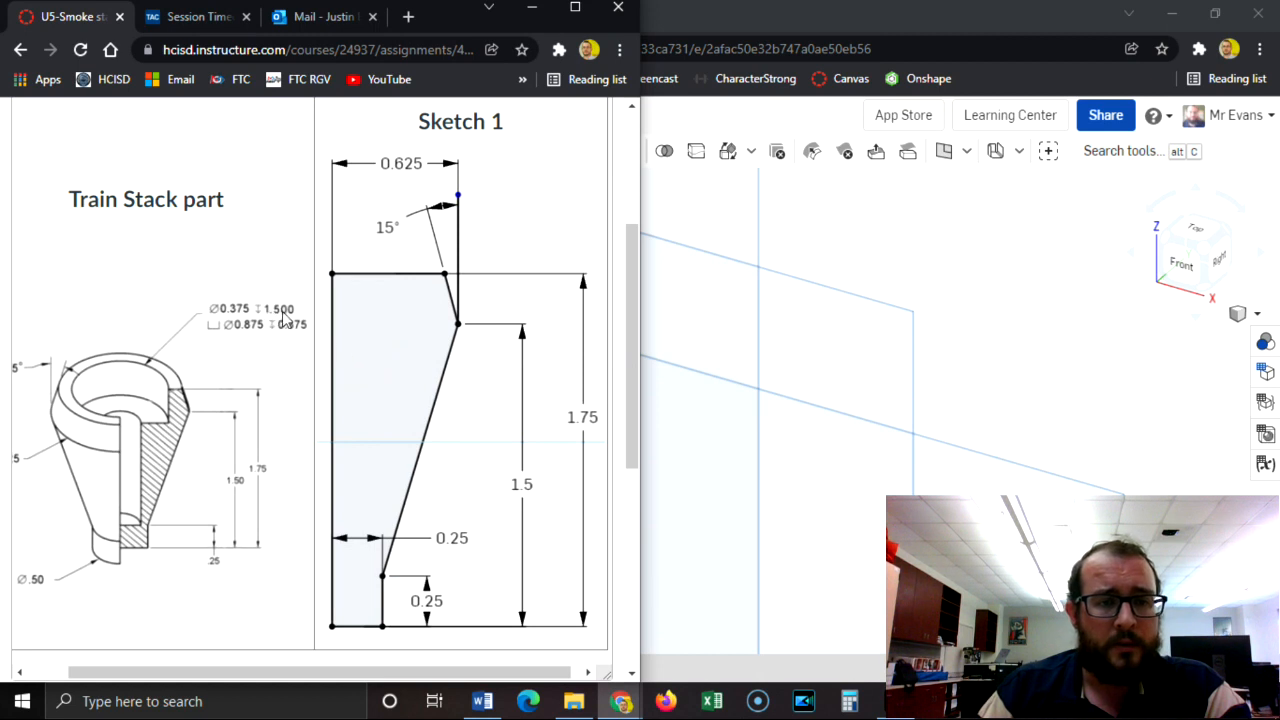
key("alt+Tab")
type("1")
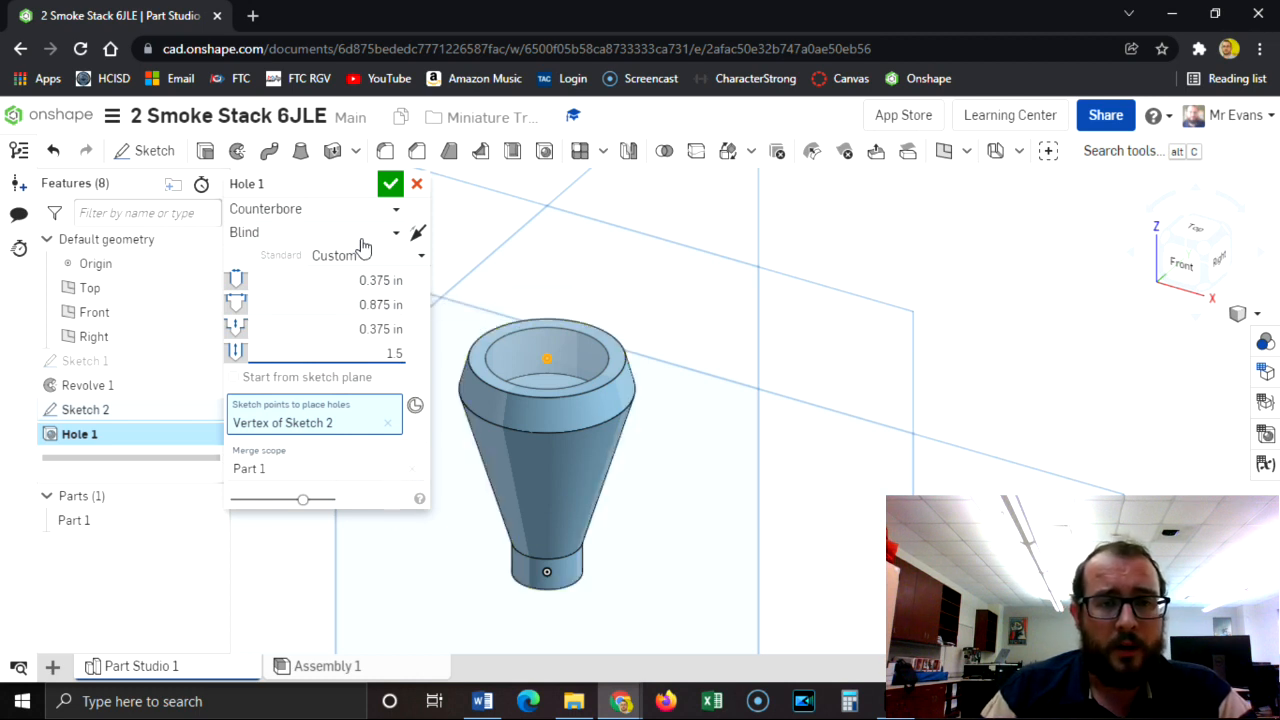
left_click(421, 255)
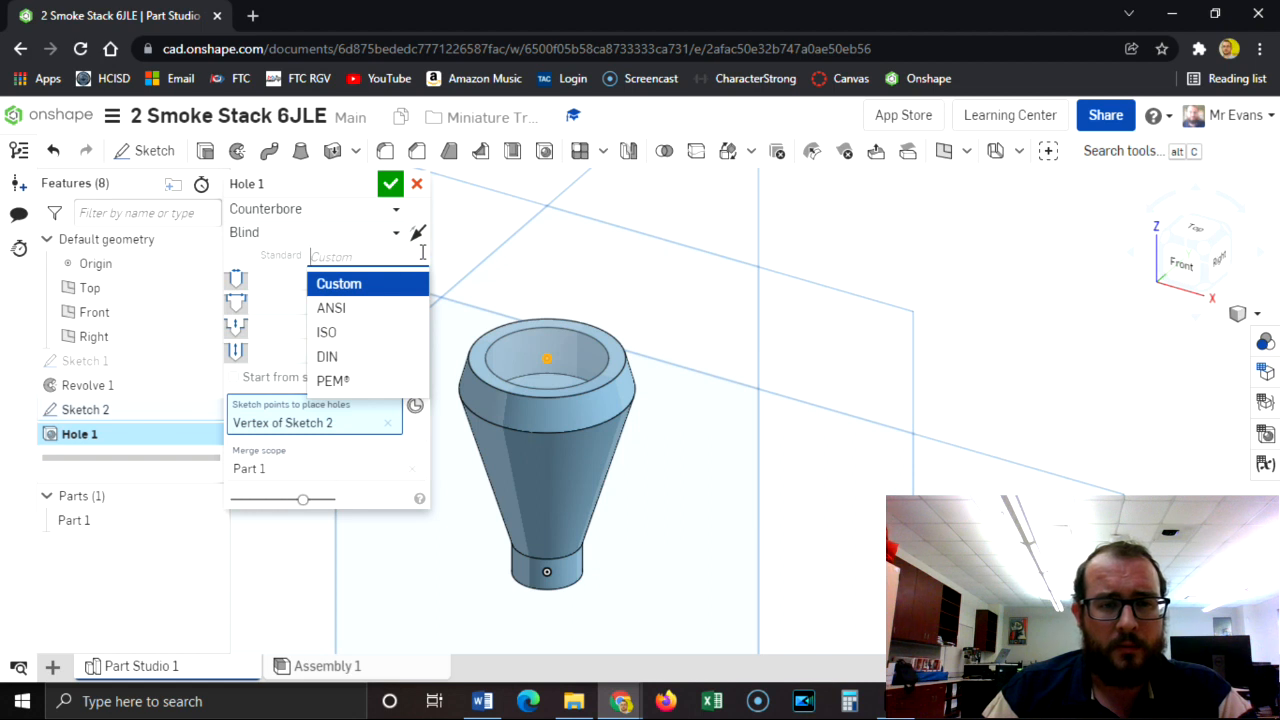
left_click(390, 185)
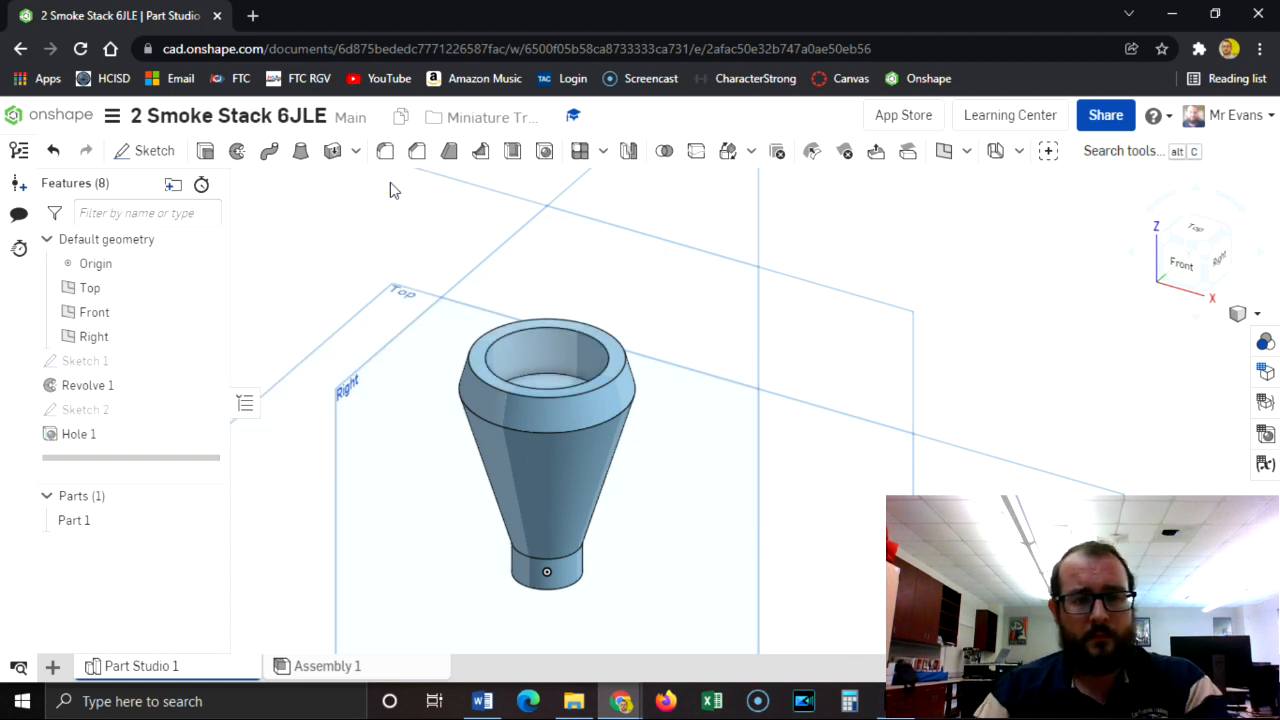
Step: Hide the origin and the Top, Front and Right planes so only the smoke stack is displayed
key("alt+Tab")
key("alt+Tab")
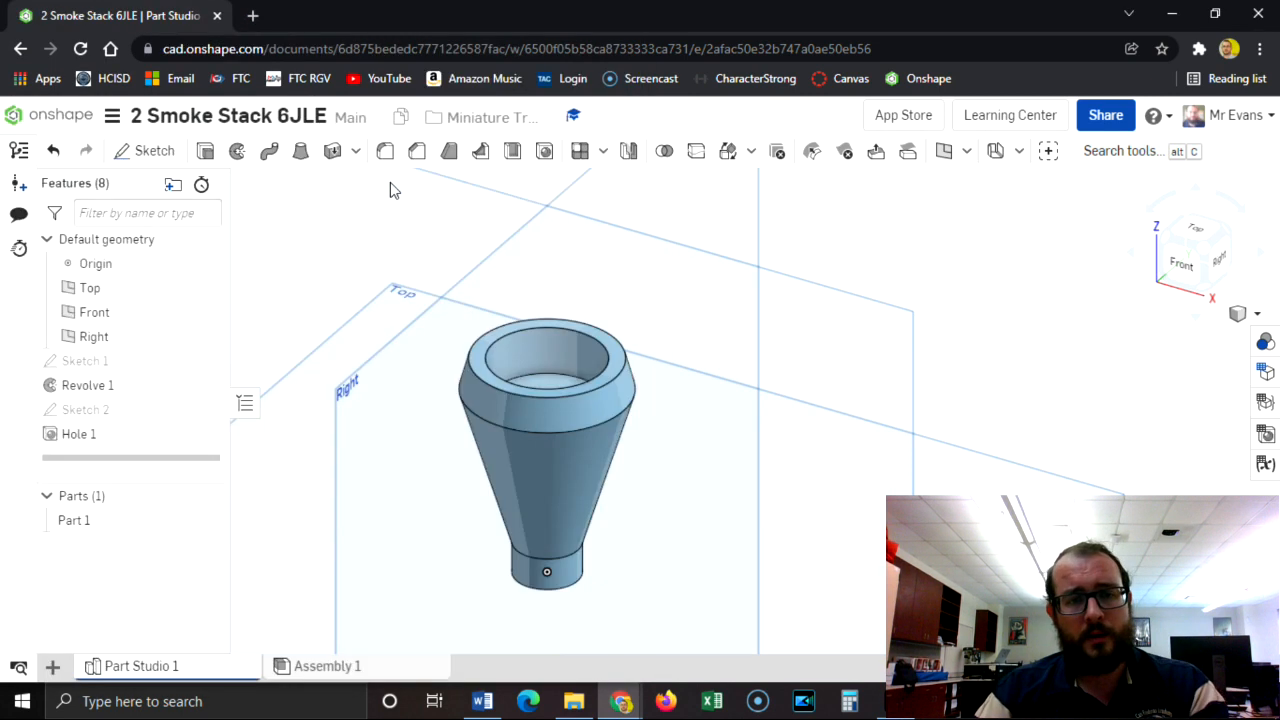
left_click(1166, 239)
left_click(1166, 239)
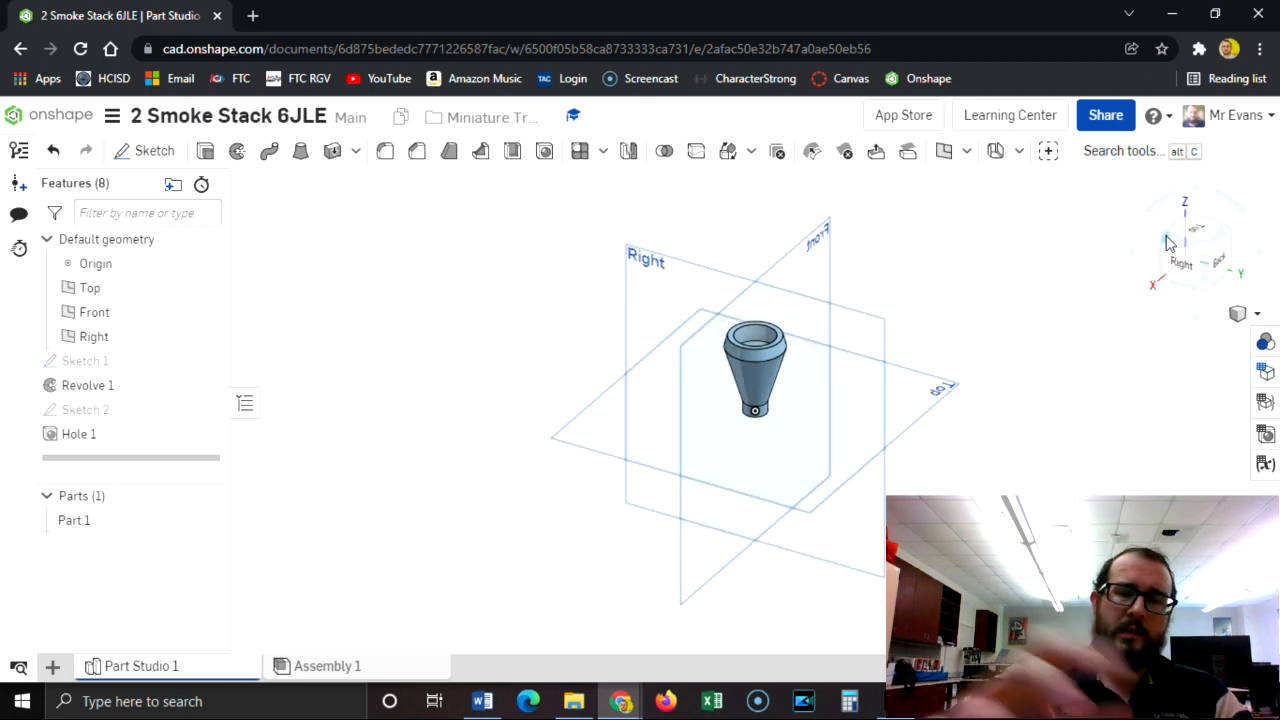
left_click(1205, 287)
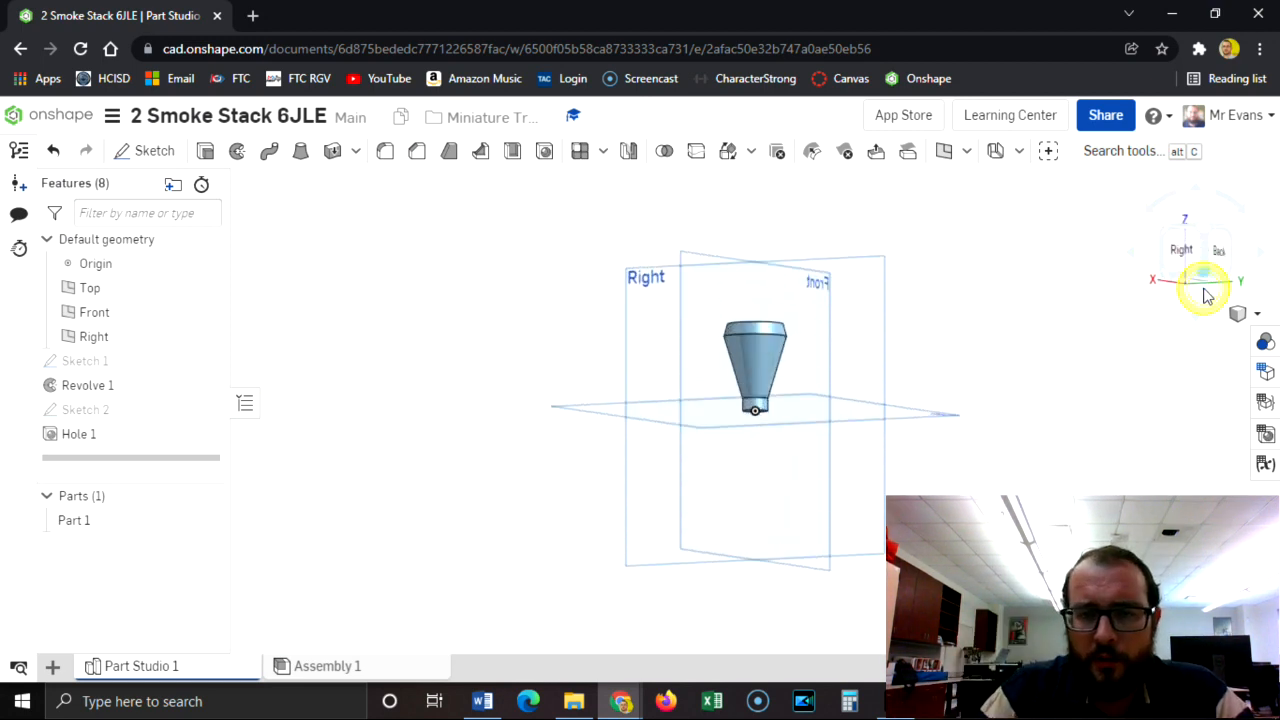
left_click(1207, 228)
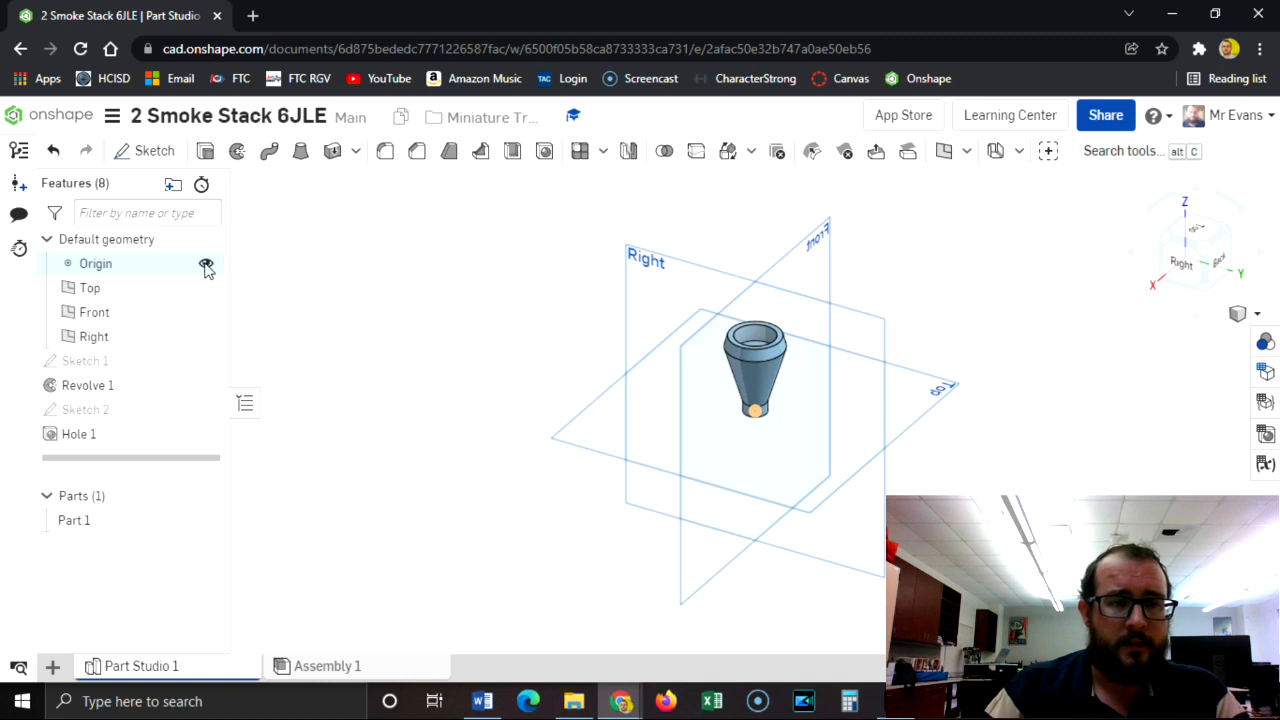
left_click(205, 264)
left_click(205, 288)
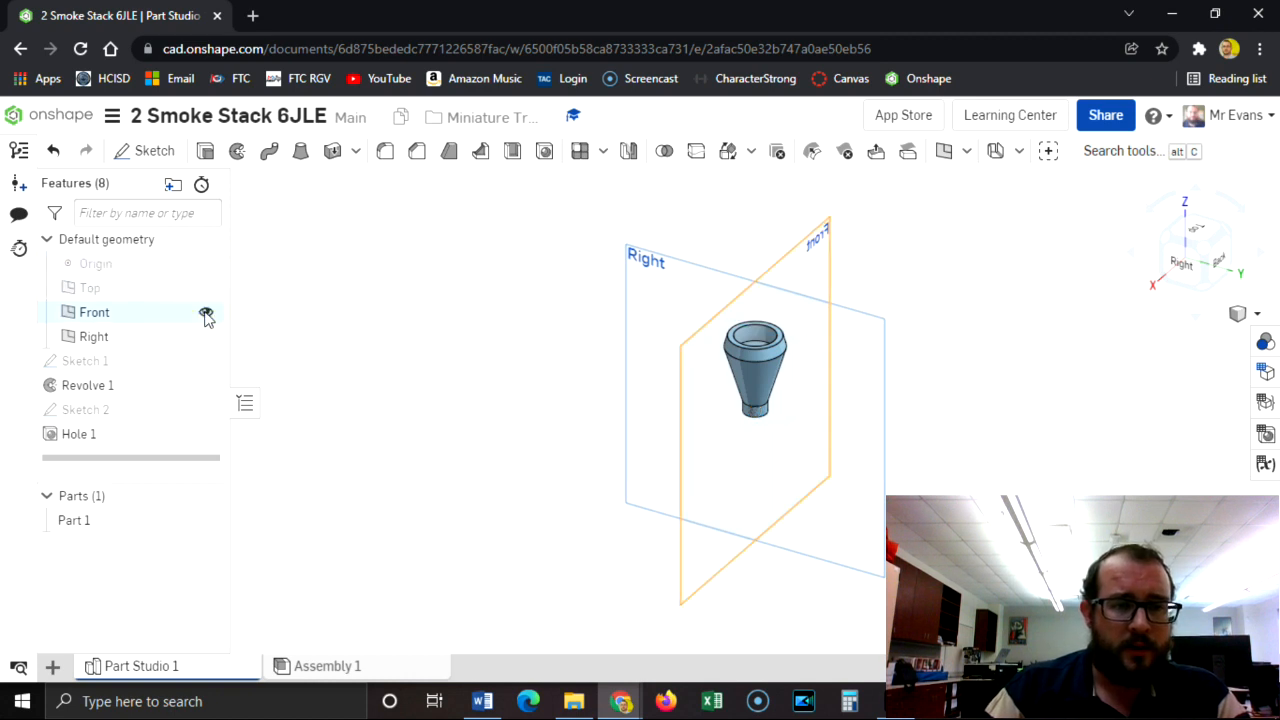
left_click(205, 312)
left_click(205, 337)
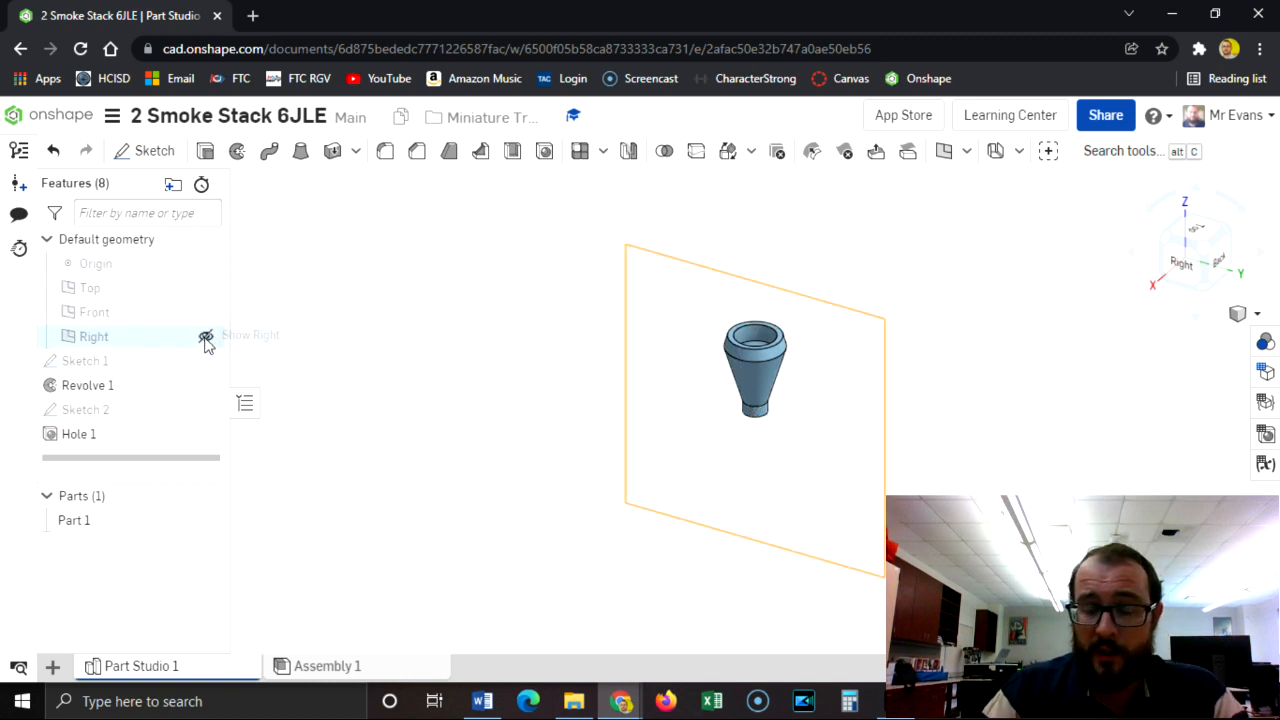
left_click(1206, 255)
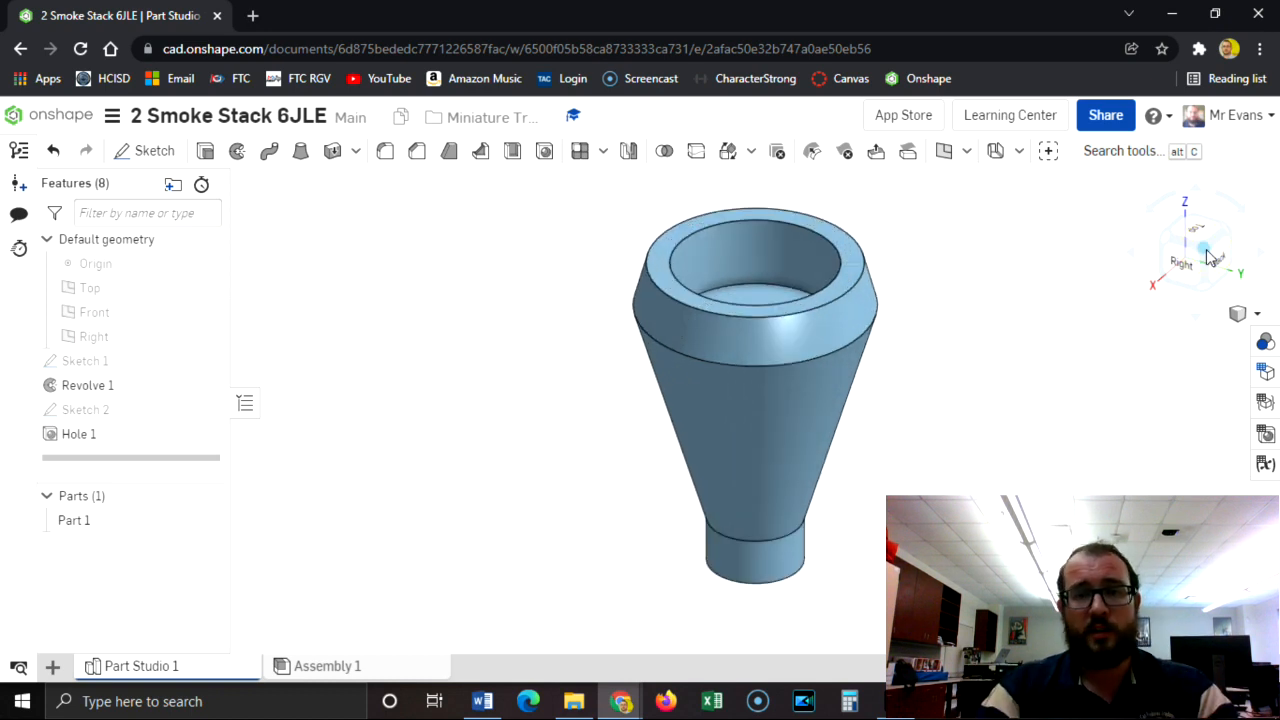
right_click(86, 530)
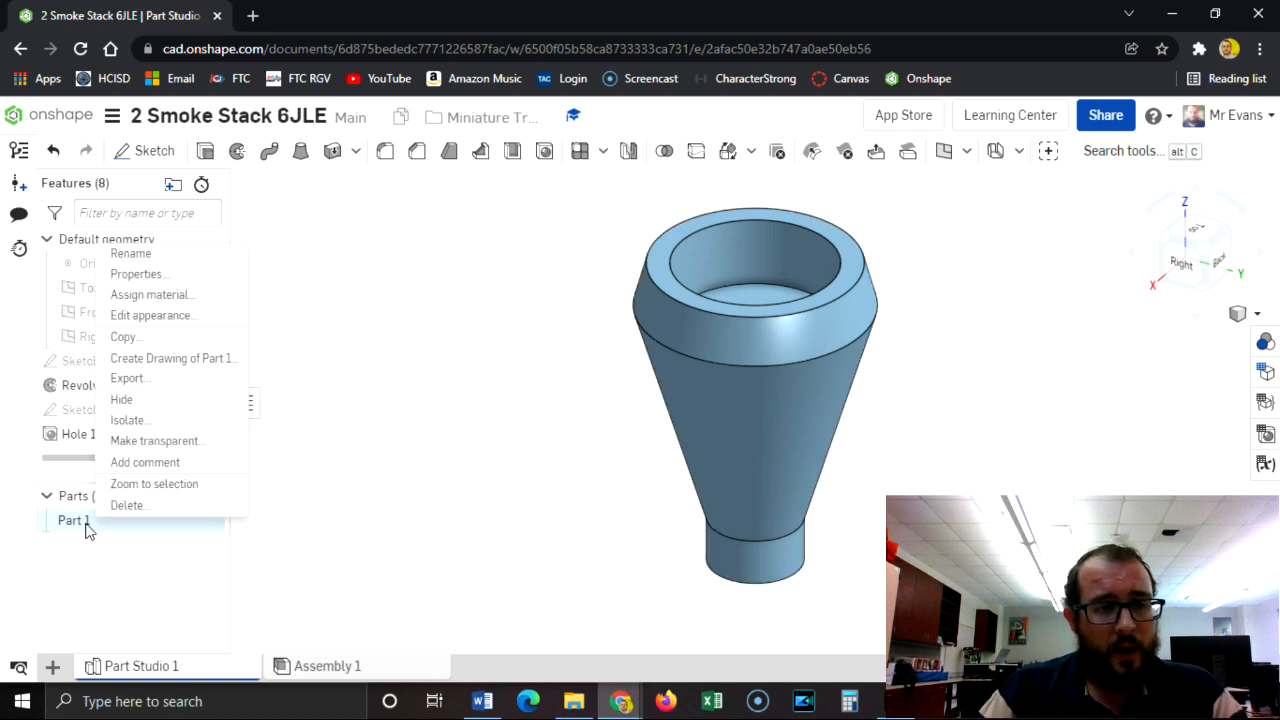
left_click(175, 276)
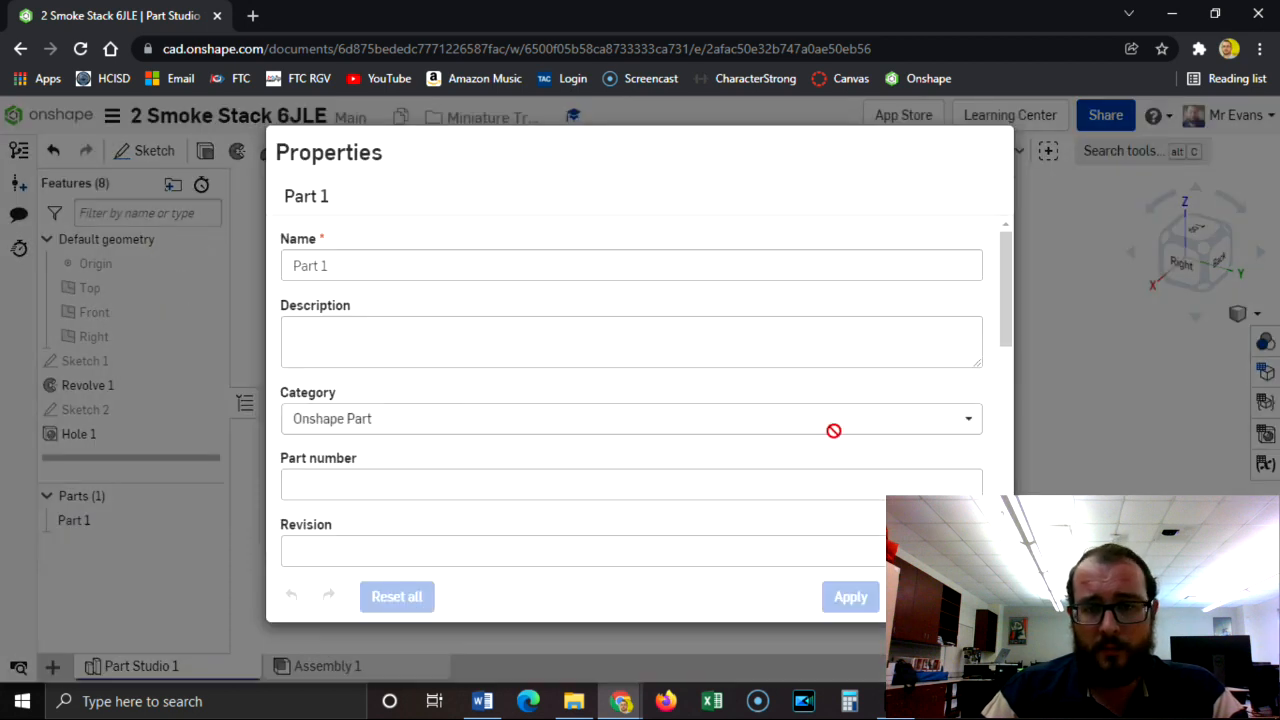
left_click_drag(1011, 300, 1025, 478)
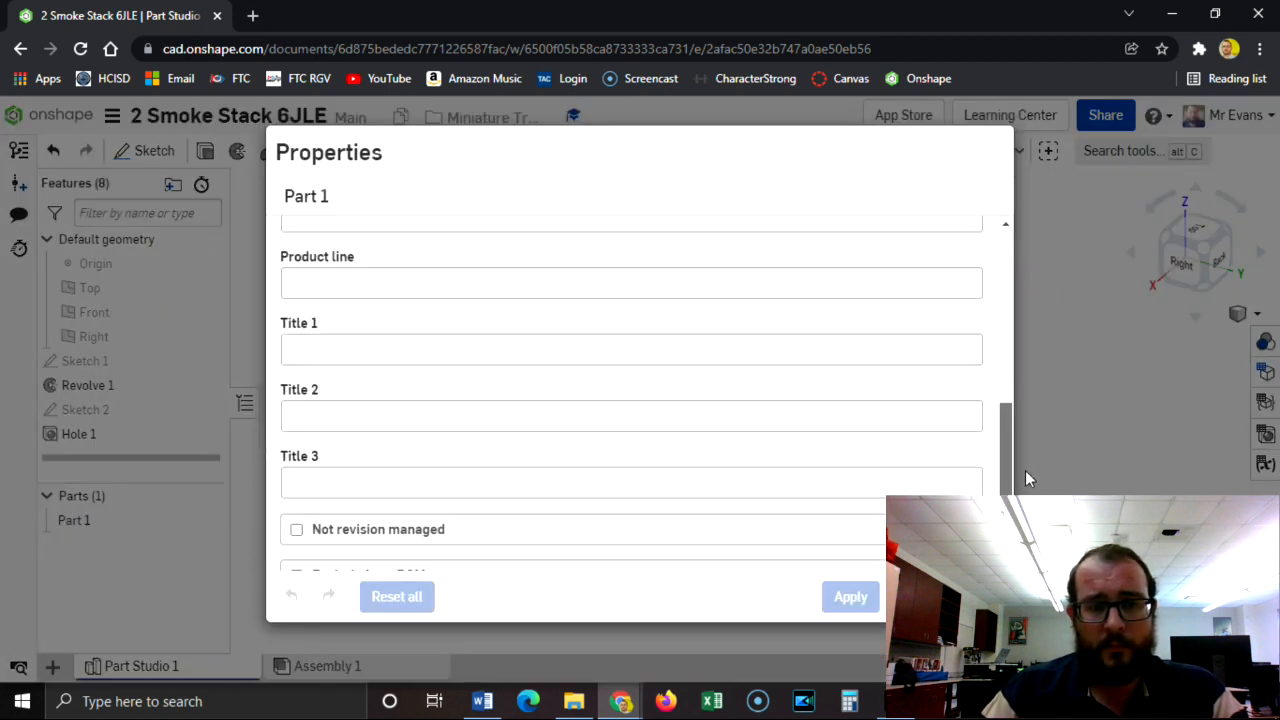
key("Escape")
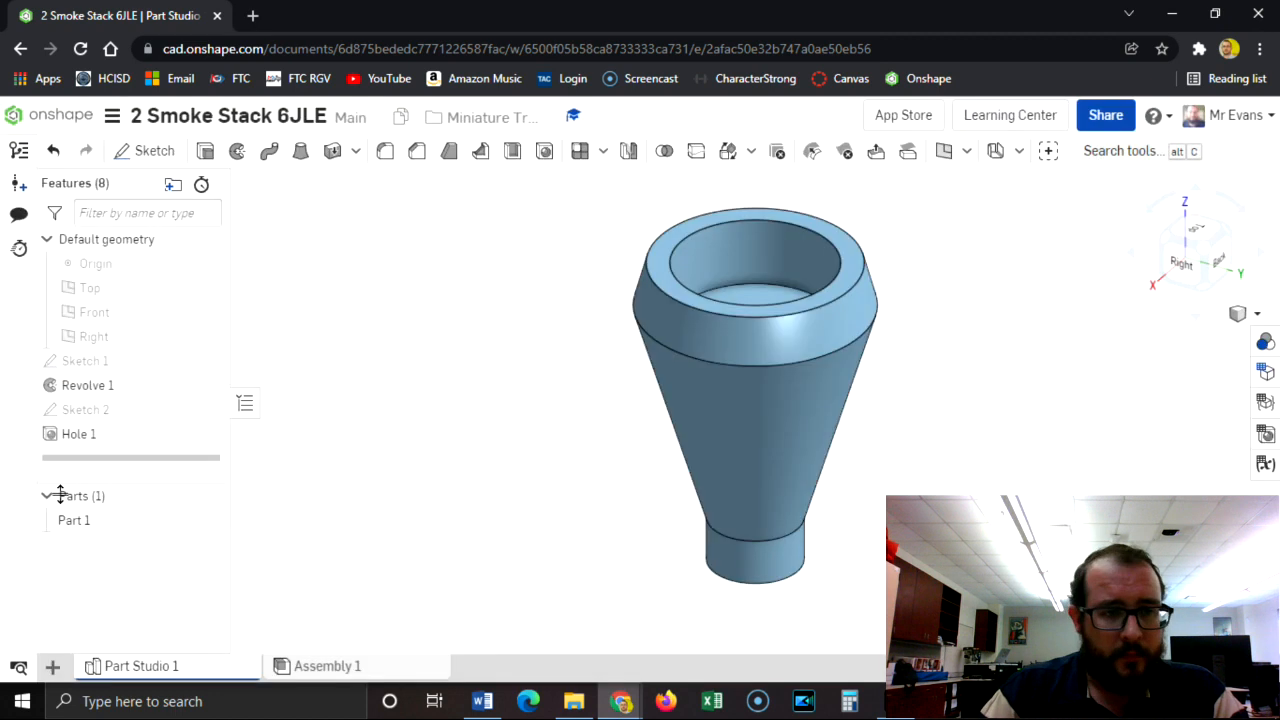
Step: Assign the Red Brass material from the Onshape Material Library to the smoke stack part
right_click(86, 521)
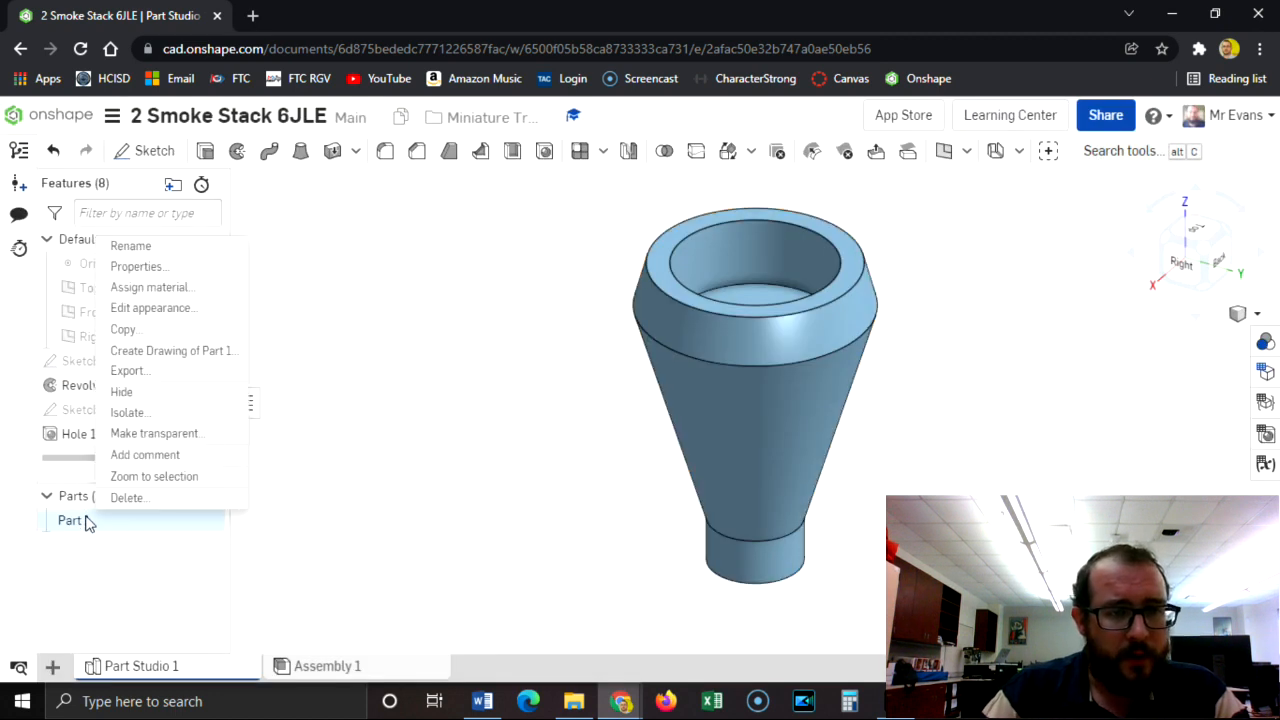
left_click(190, 289)
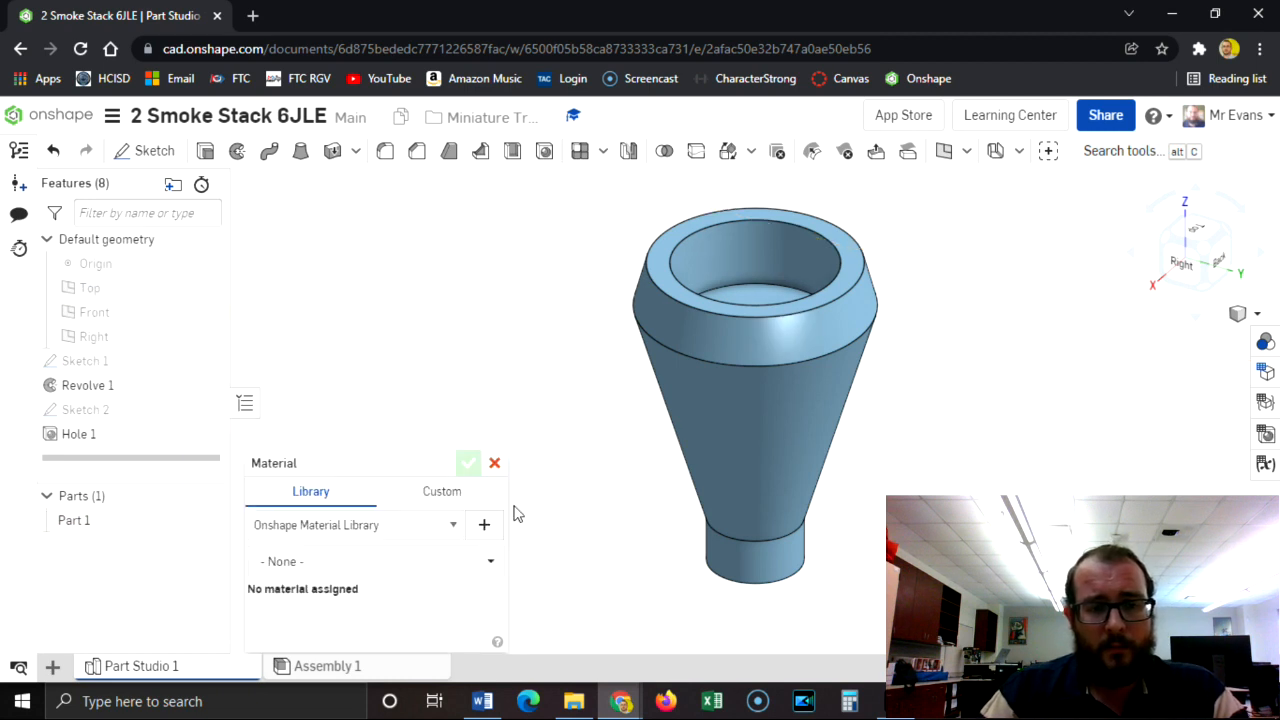
left_click(385, 560)
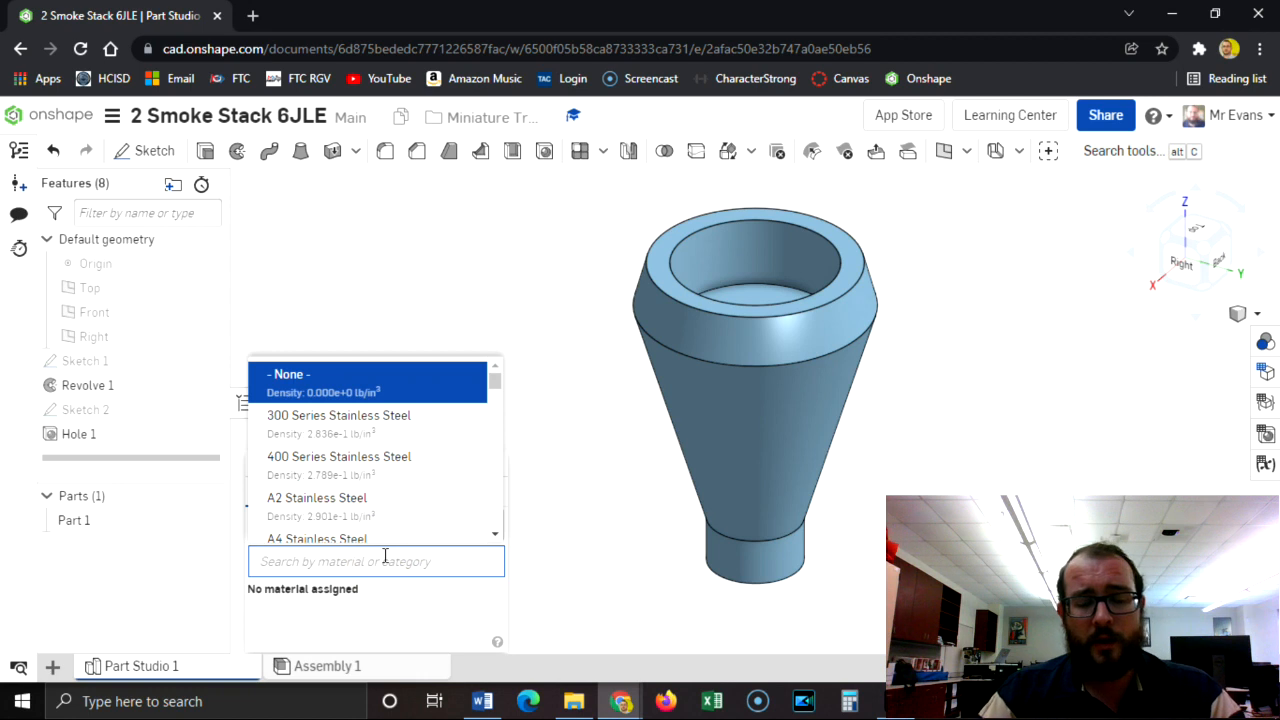
type("Brass")
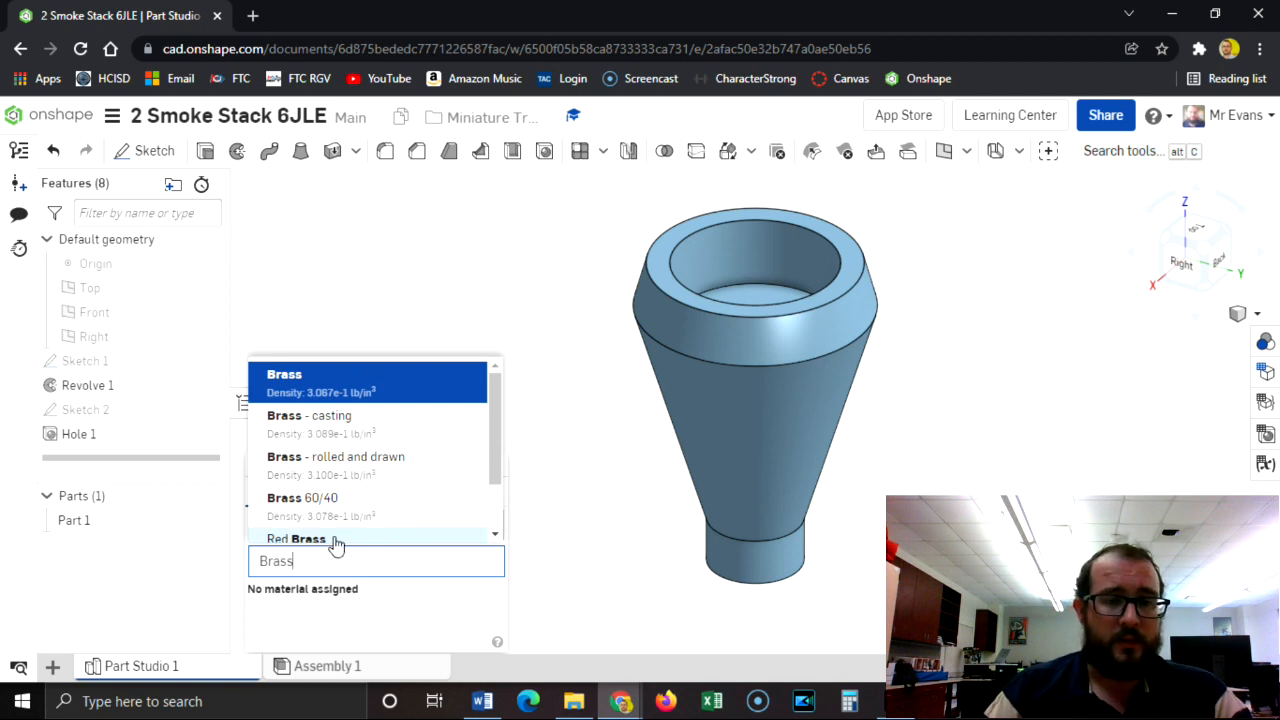
left_click_drag(497, 432, 499, 470)
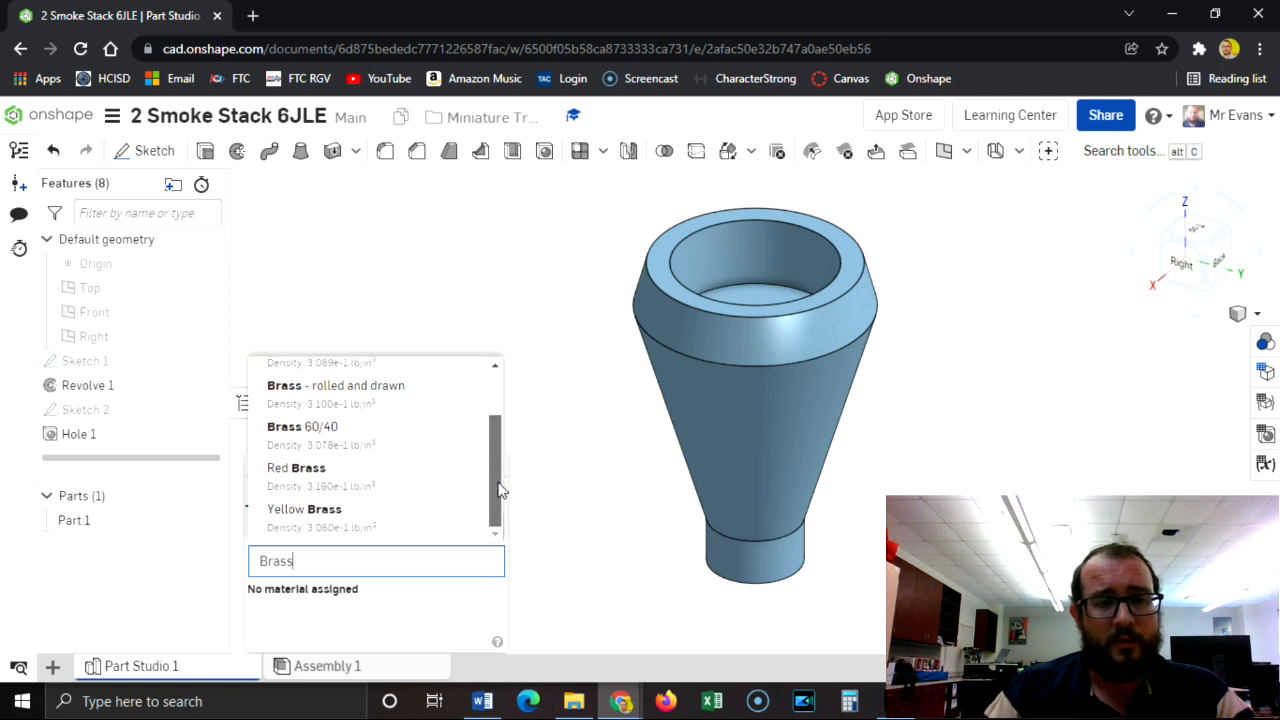
left_click(406, 494)
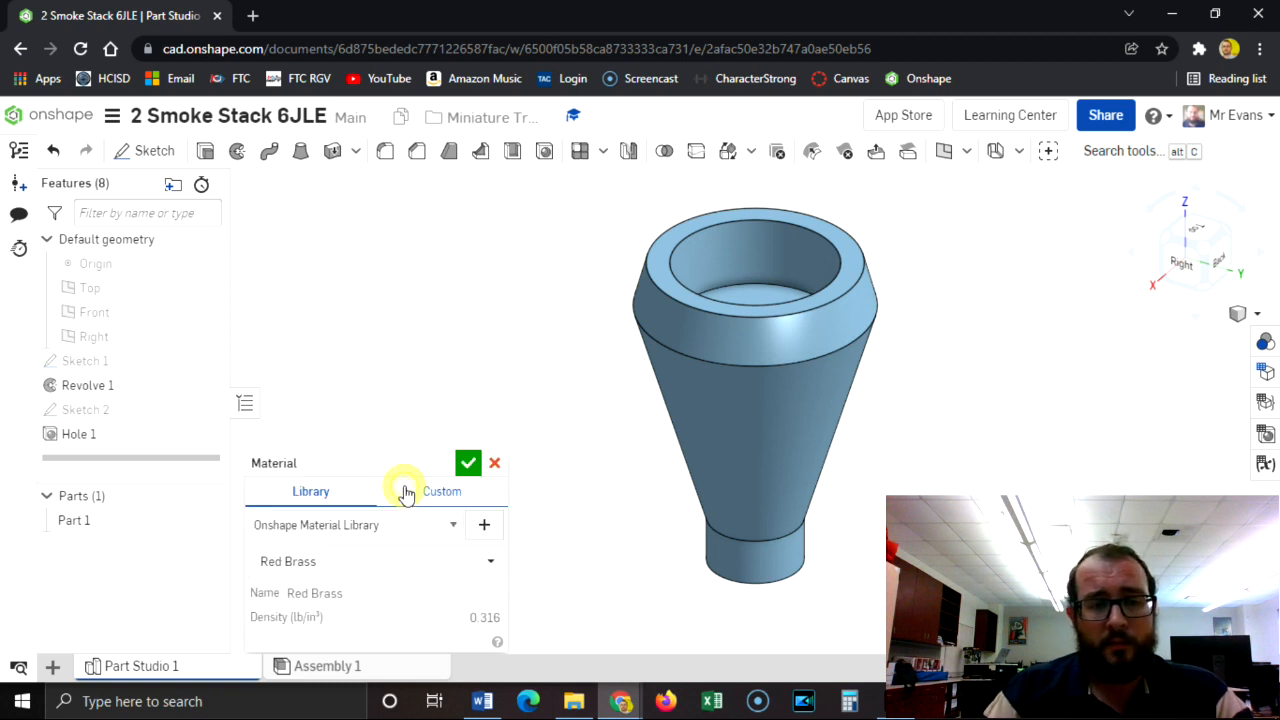
left_click(467, 464)
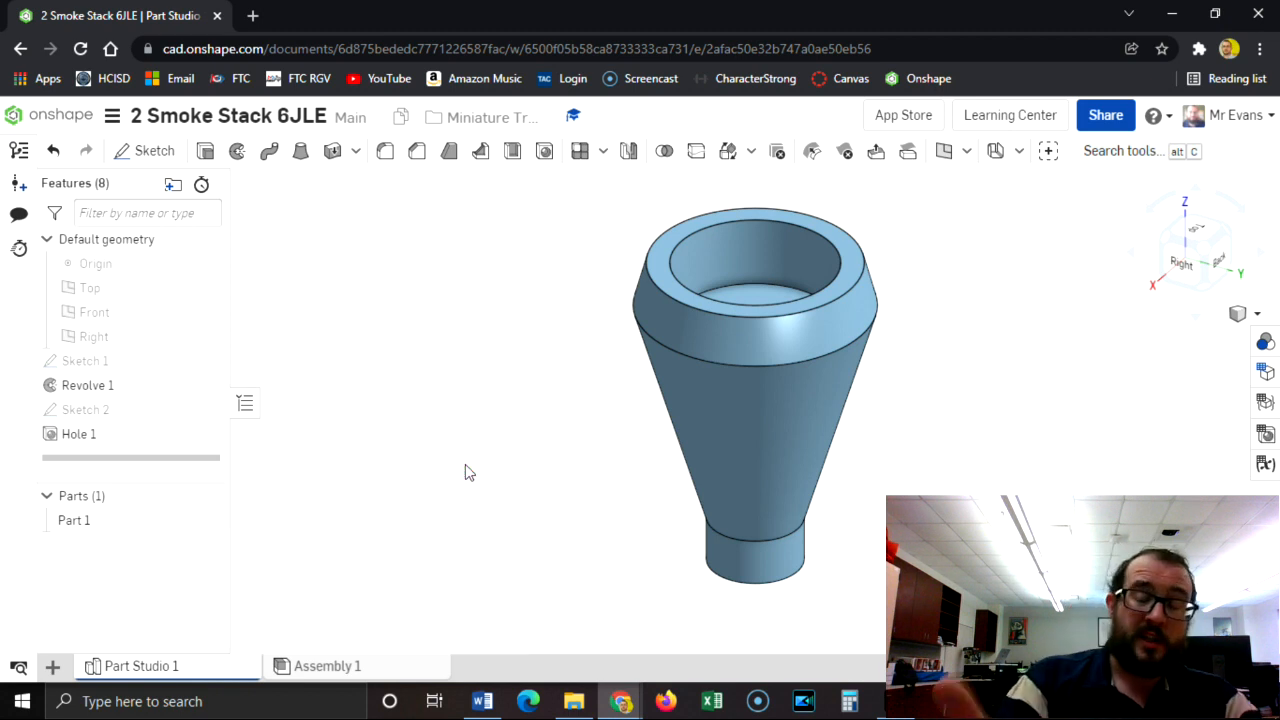
Step: Change the smoke stack part's appearance to the dark red palette colour 982D0D, trying lighter red and orange shades before settling on it
right_click(99, 522)
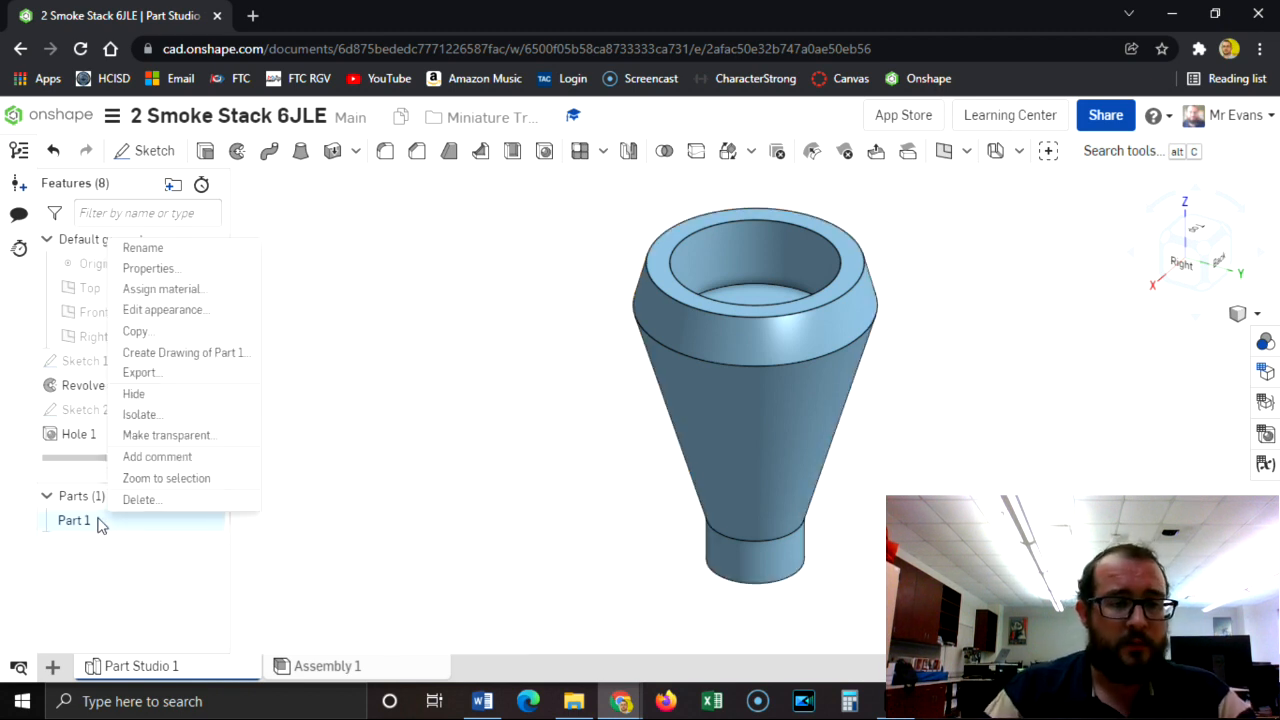
left_click(192, 310)
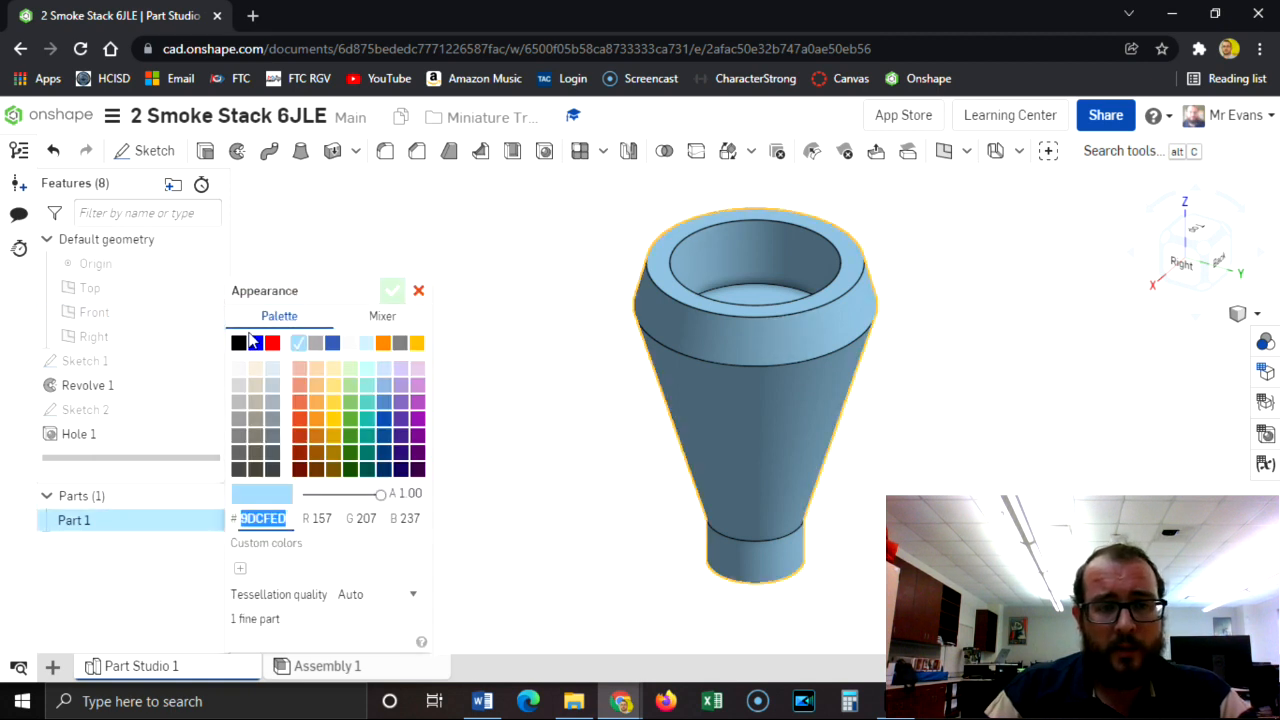
left_click(300, 452)
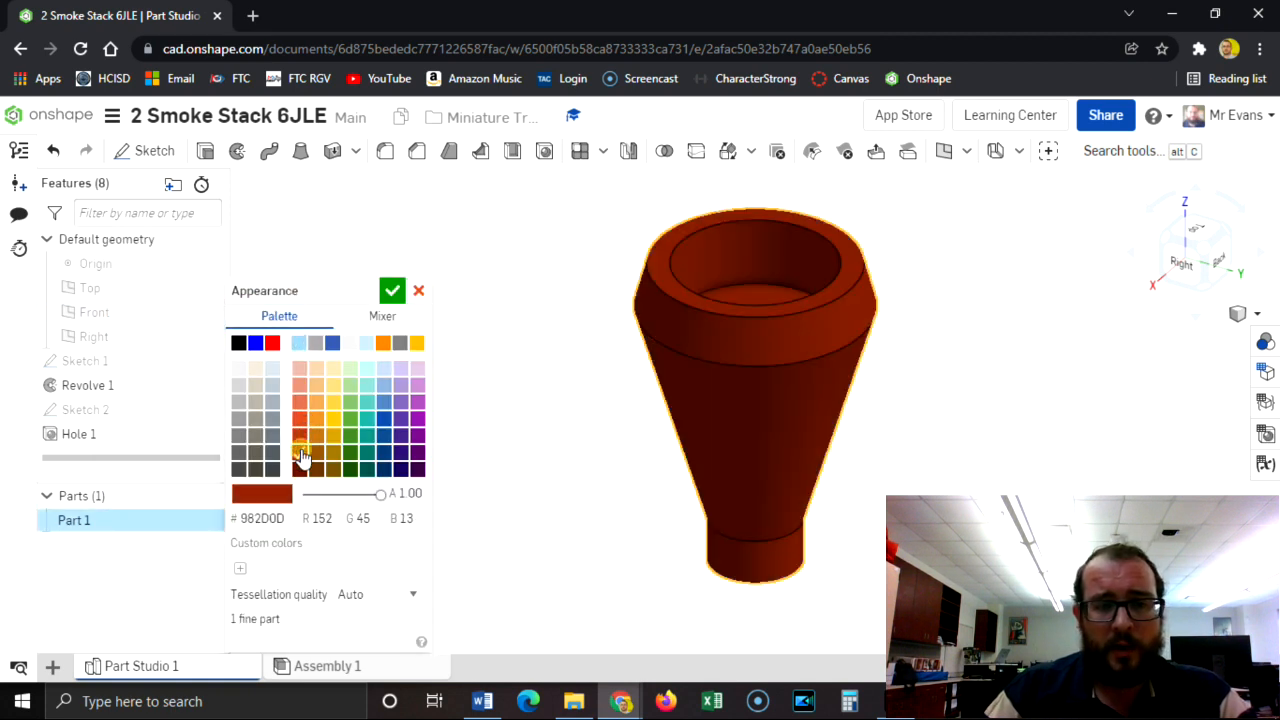
left_click(302, 438)
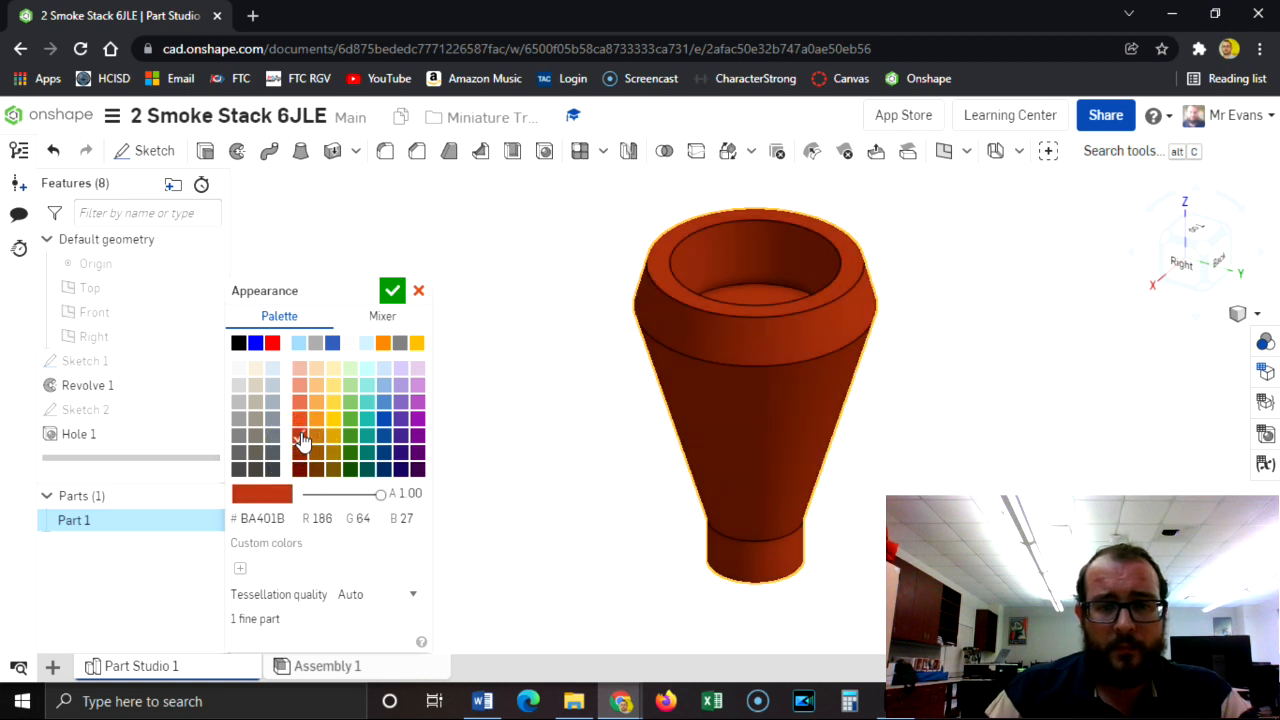
left_click(299, 418)
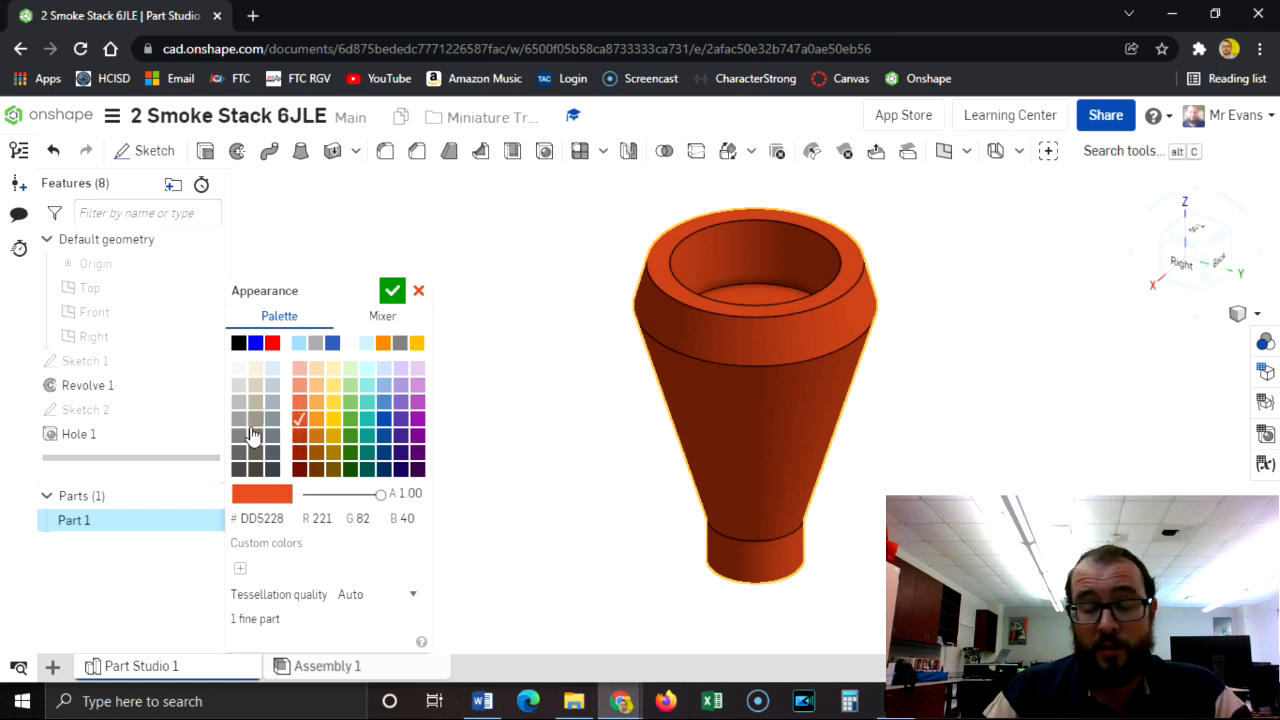
left_click(273, 343)
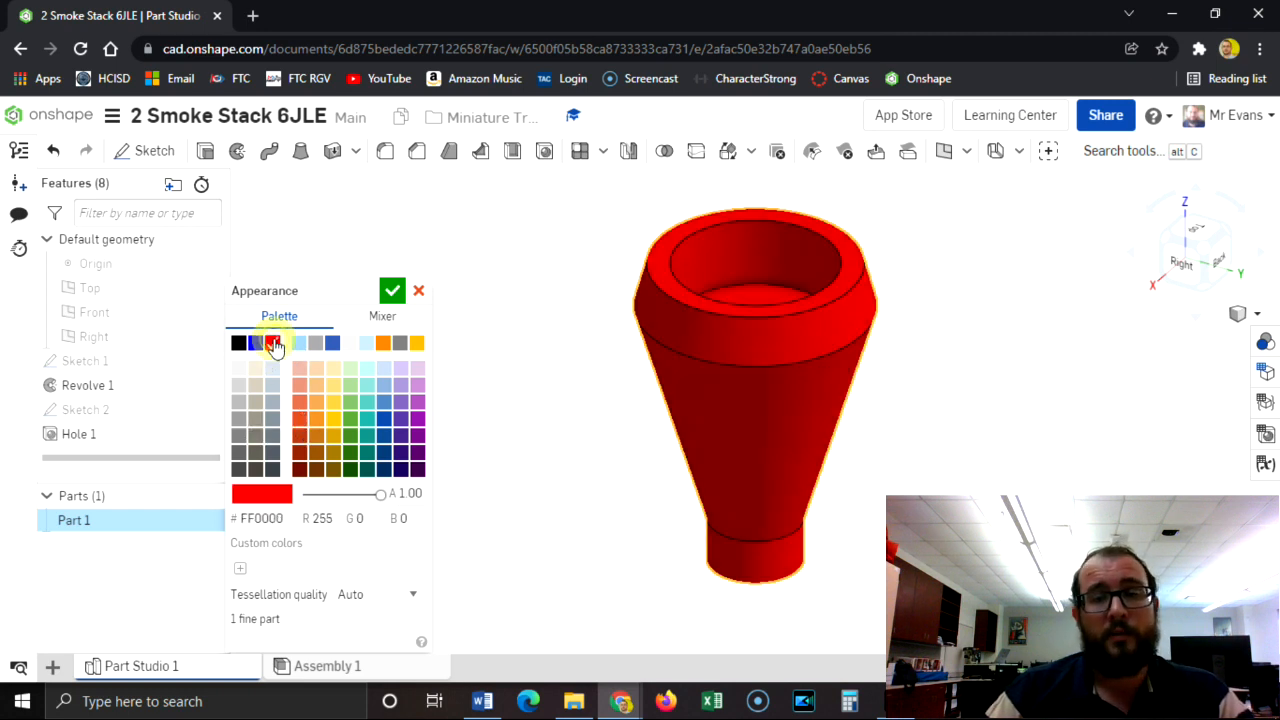
left_click(299, 459)
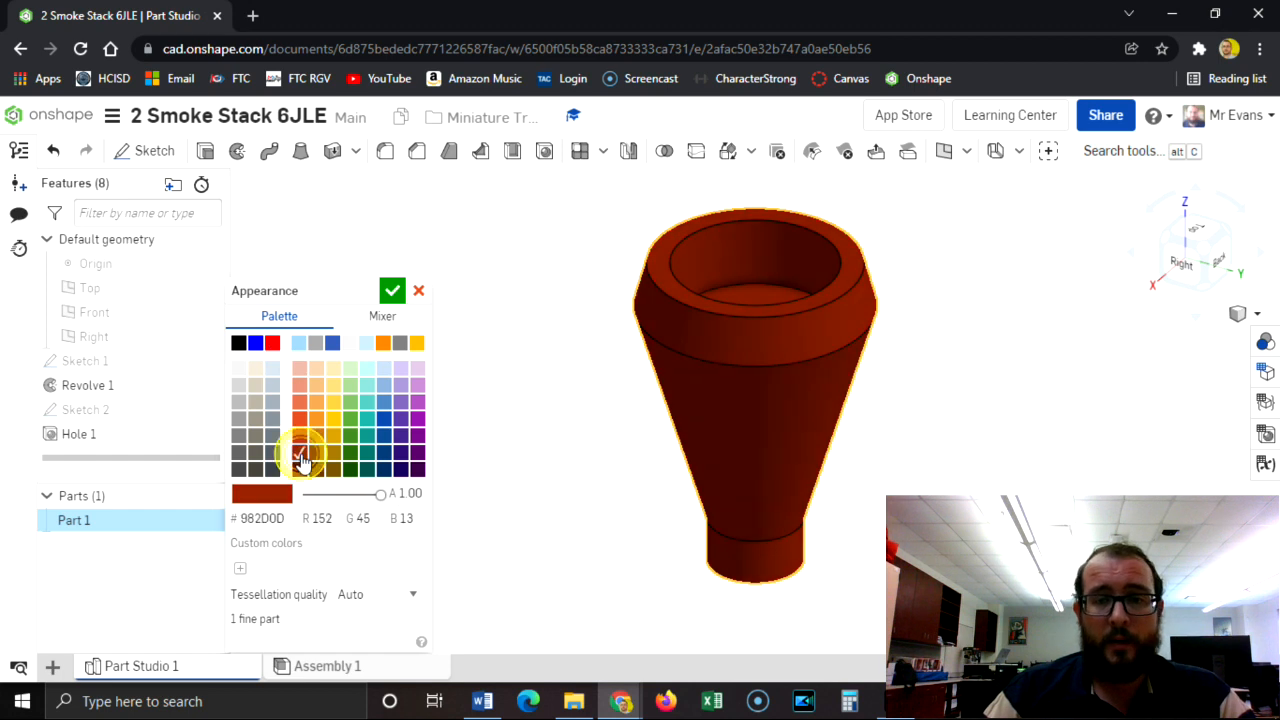
left_click(391, 292)
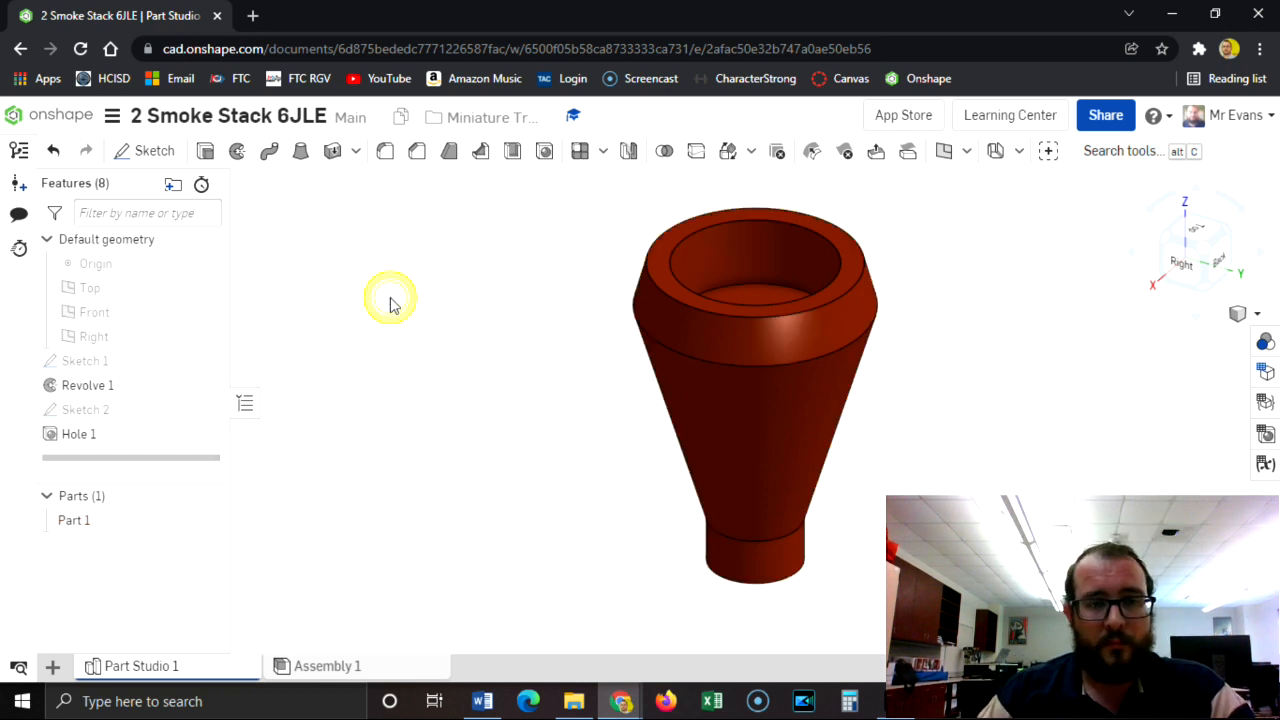